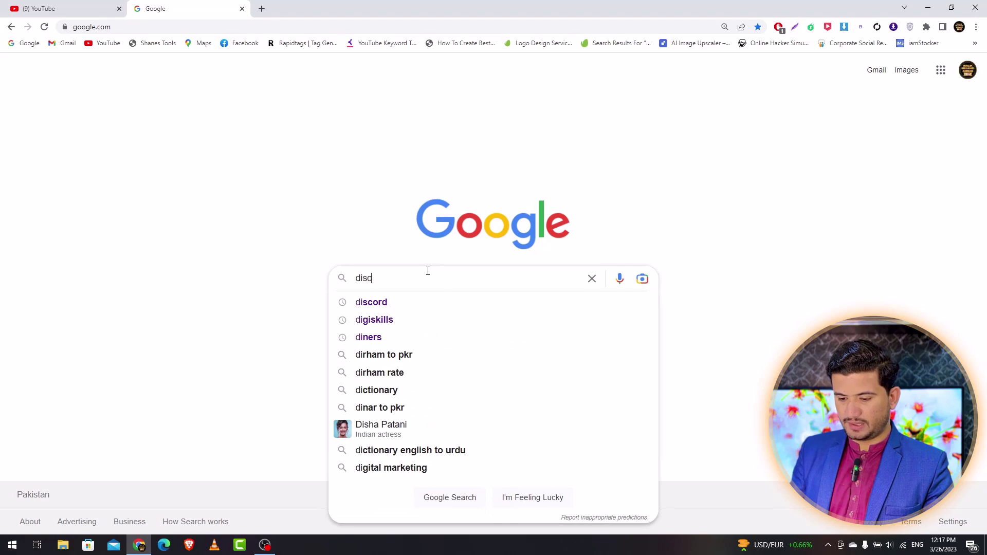
Step: Search Google for discord, go to the official Discord site and open Discord in the browser
type("ord")
key("Return")
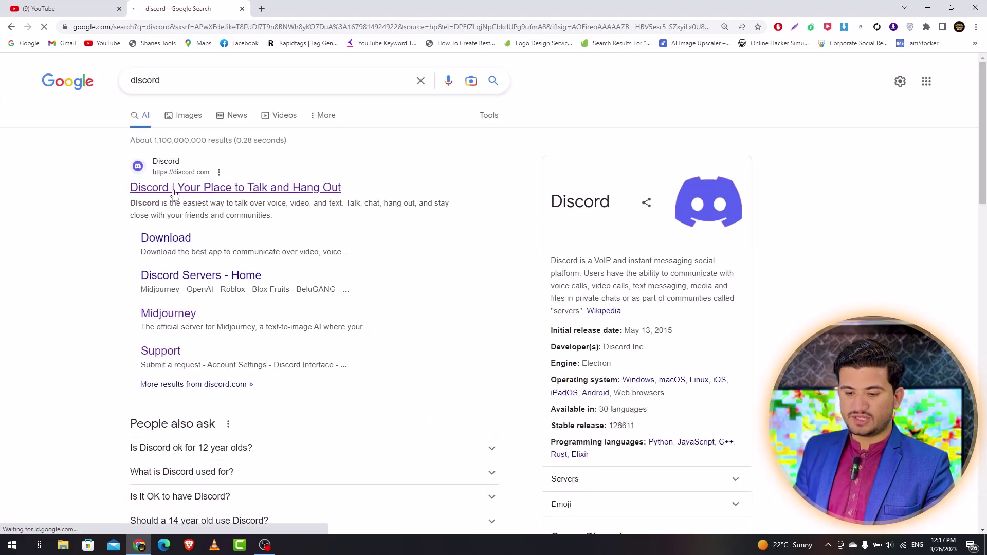
left_click(174, 188)
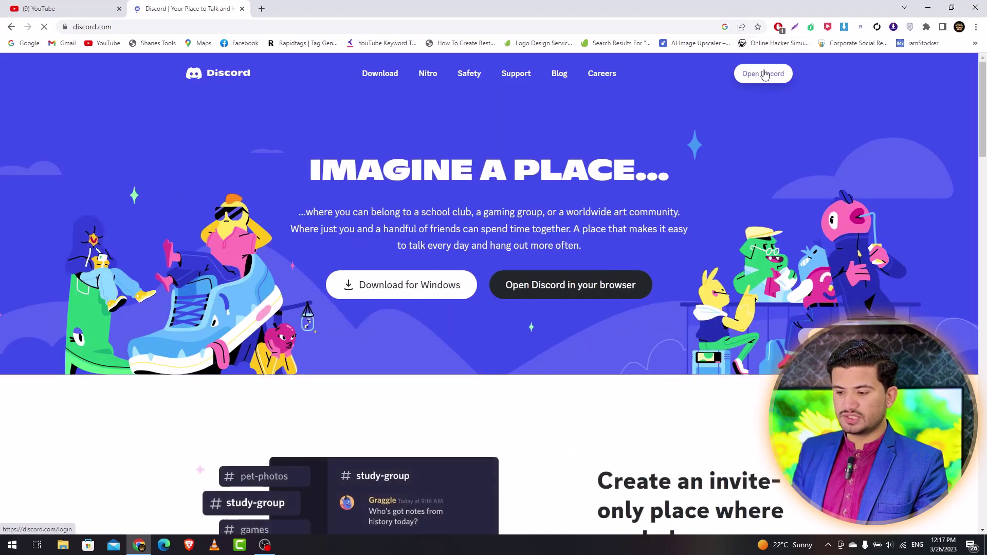
left_click(763, 75)
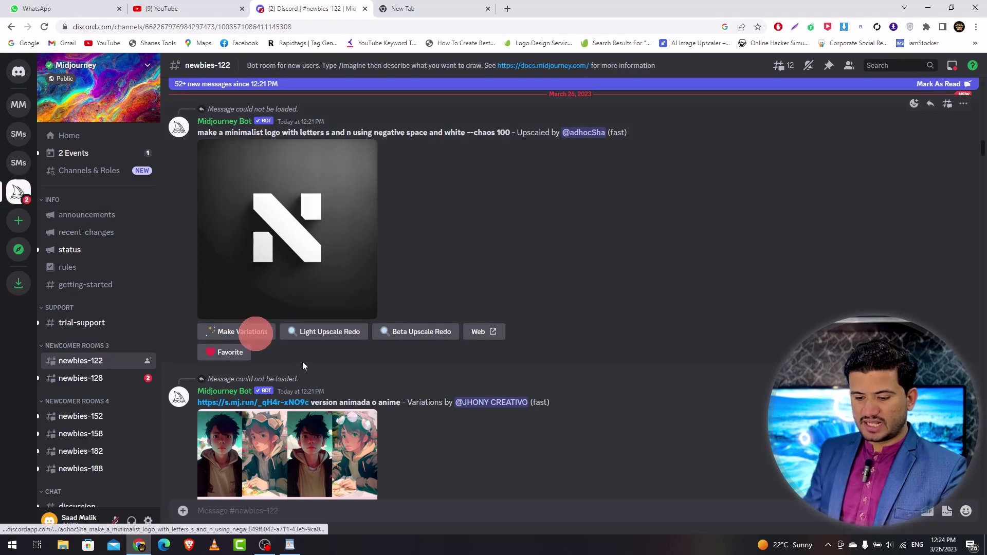
Step: Browse the newbies-128 and newbies-152 channels of the Midjourney server
left_click(96, 386)
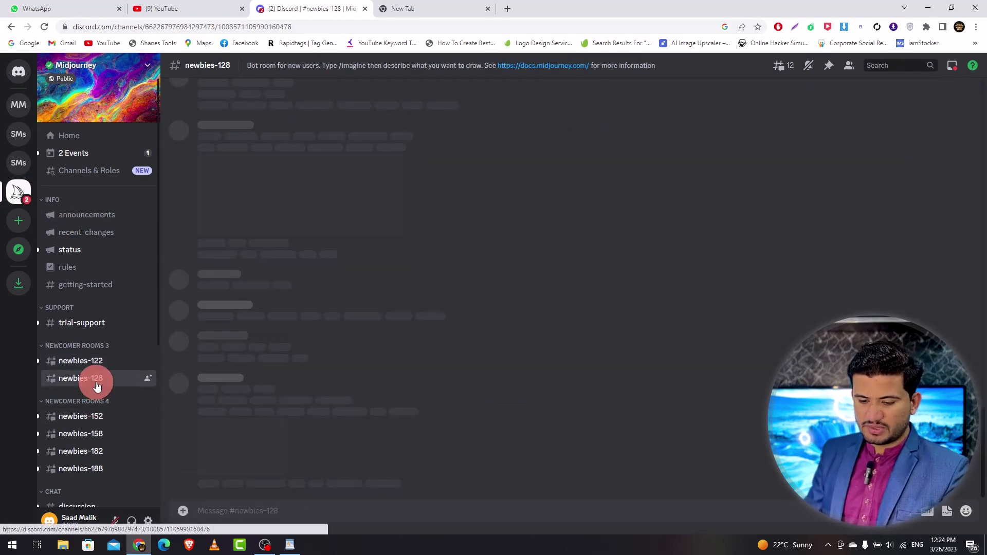
left_click(87, 423)
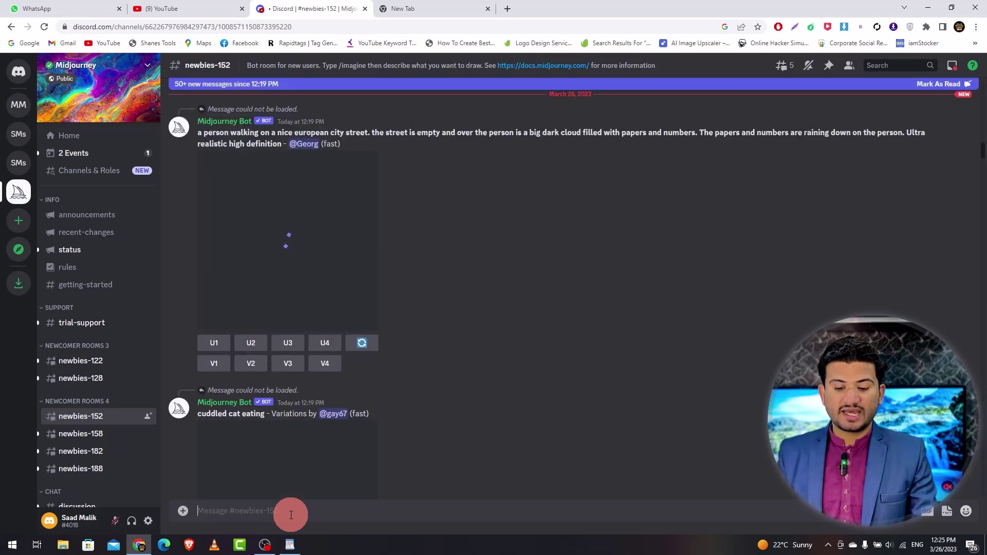
mouse_move(98, 443)
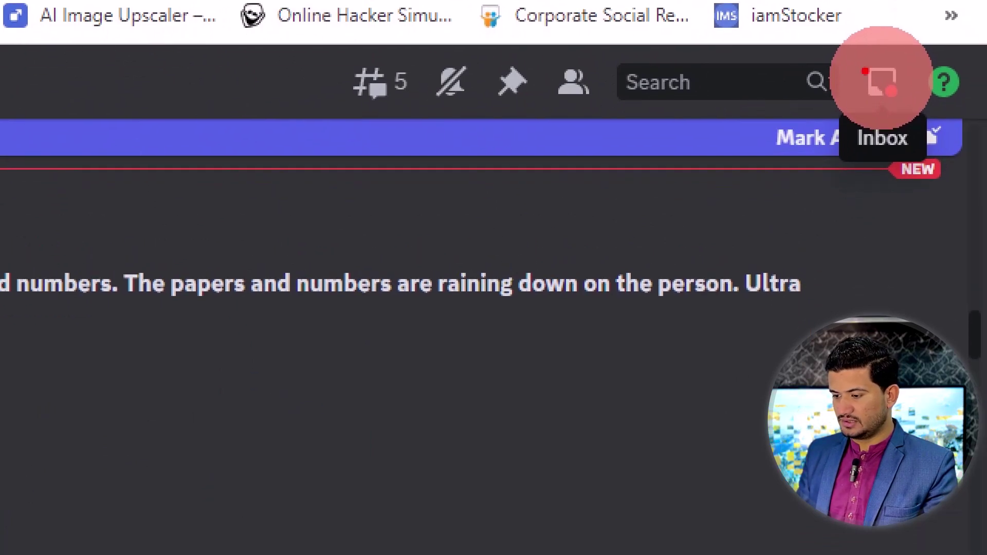
Step: Look through the inbox mentions and view the image of the frog wielding a rocket launcher enlarged, closing it again
key("super")
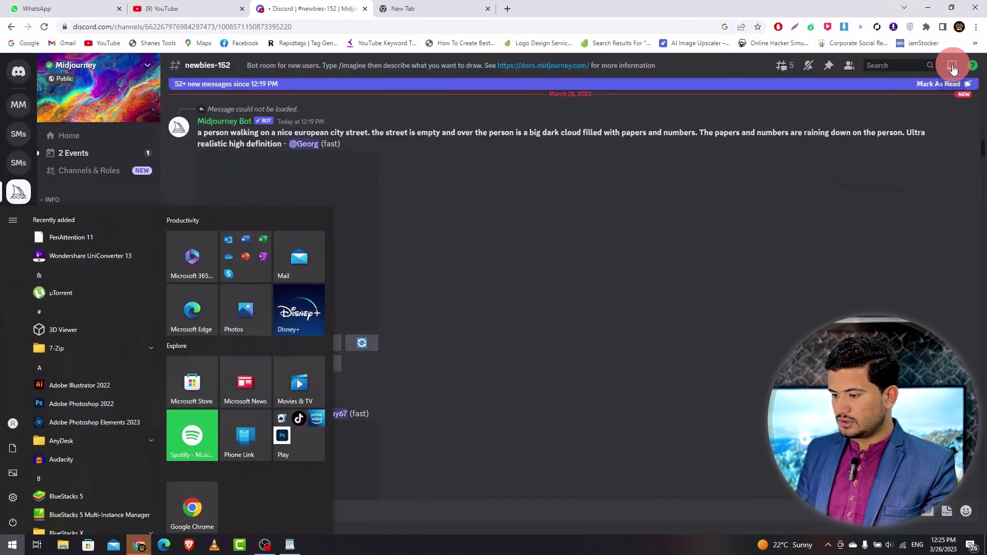
left_click(883, 82)
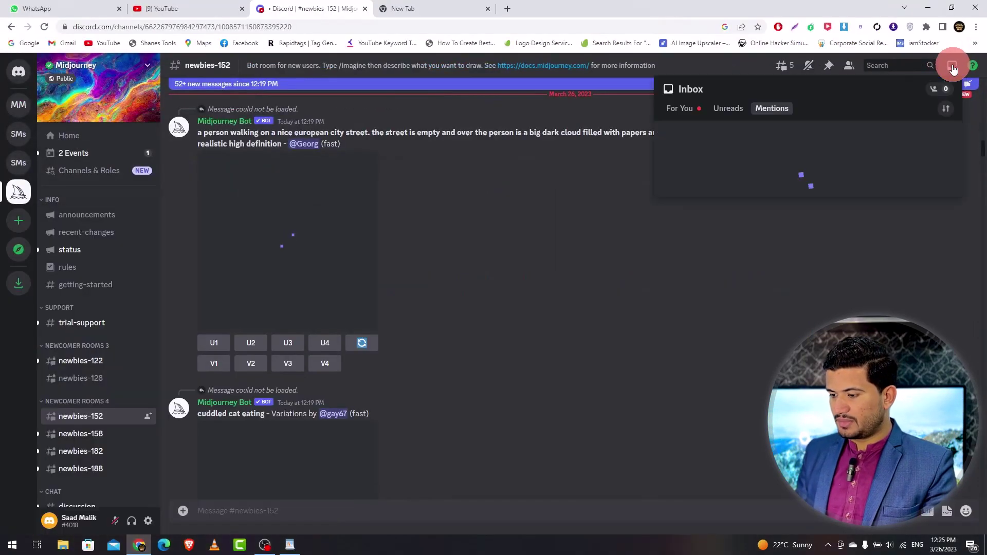
left_click(768, 109)
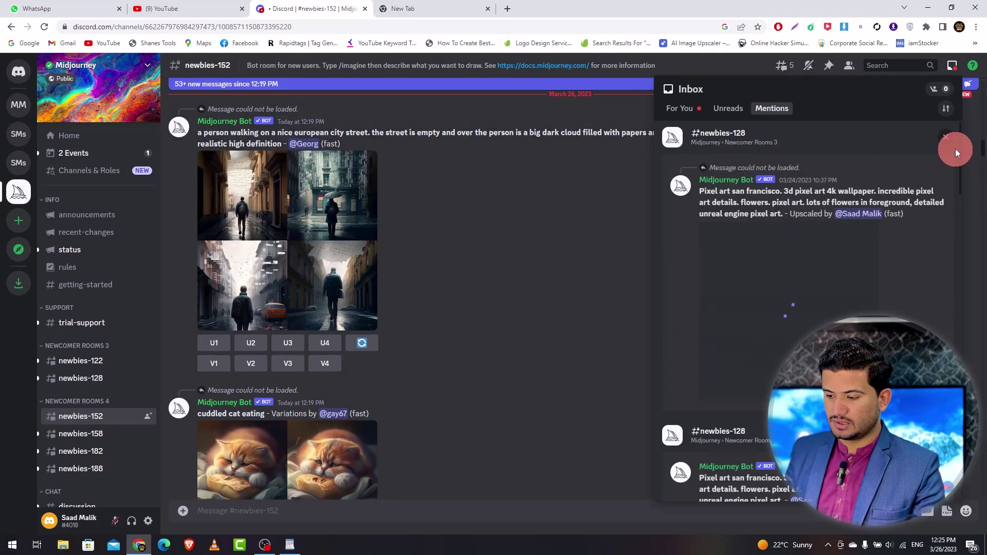
left_click_drag(958, 152, 955, 287)
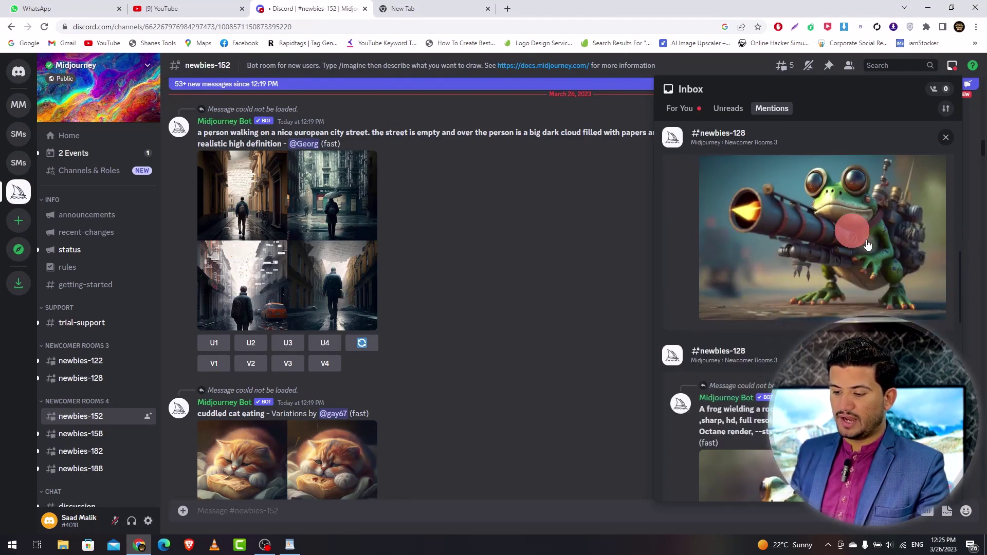
left_click(795, 221)
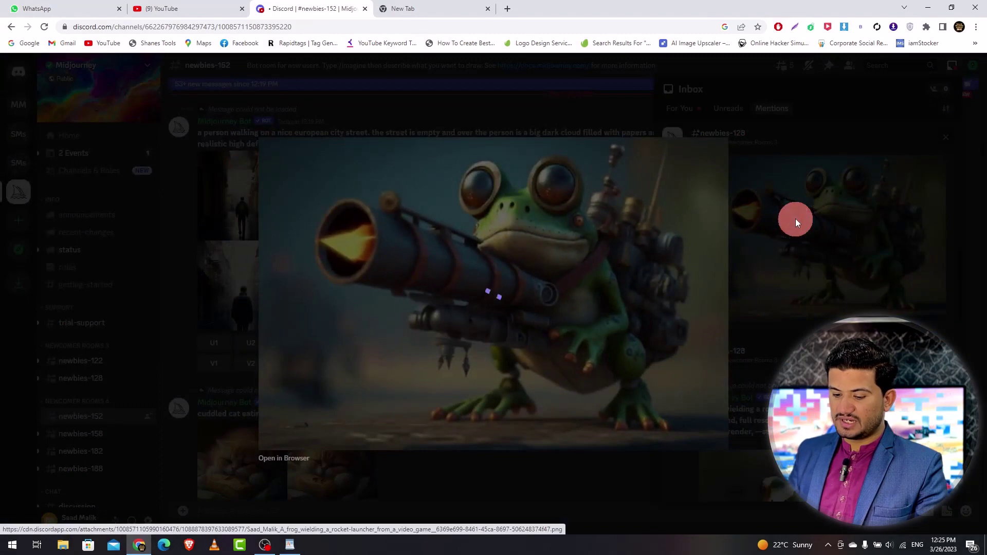
left_click(844, 137)
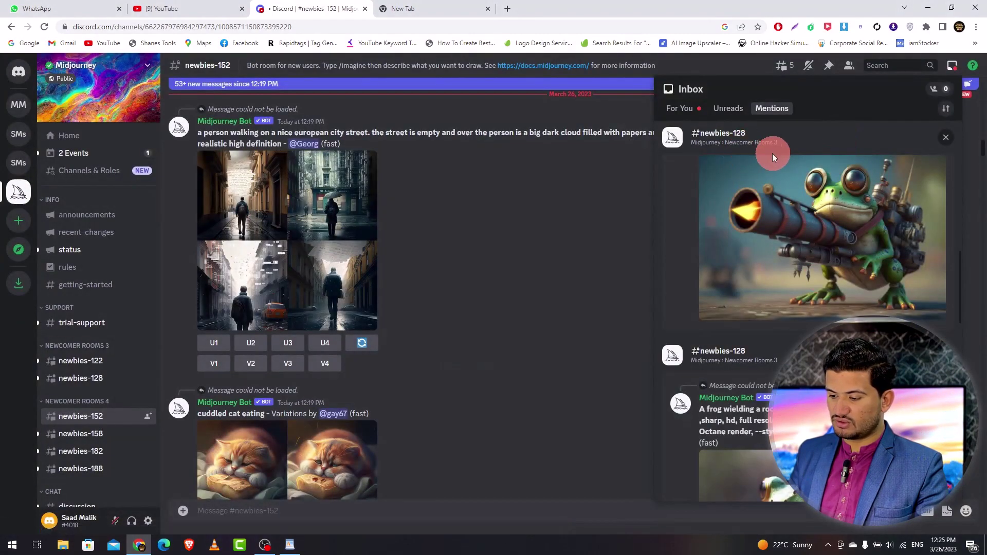
Step: Jump from the inbox mentions to two rocket-launcher frog posts in newbies-128 and view the second post's image enlarged
left_click(717, 135)
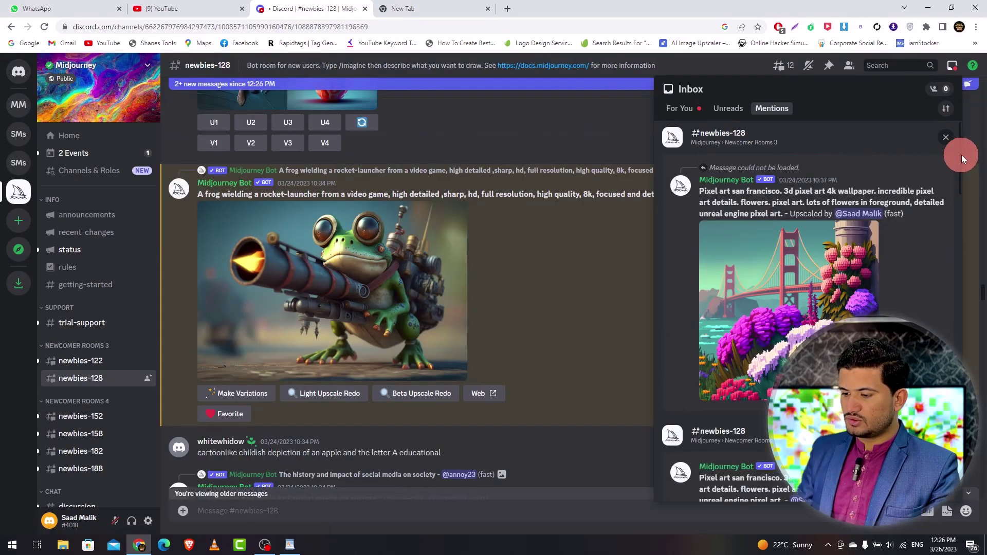
left_click_drag(961, 155, 963, 330)
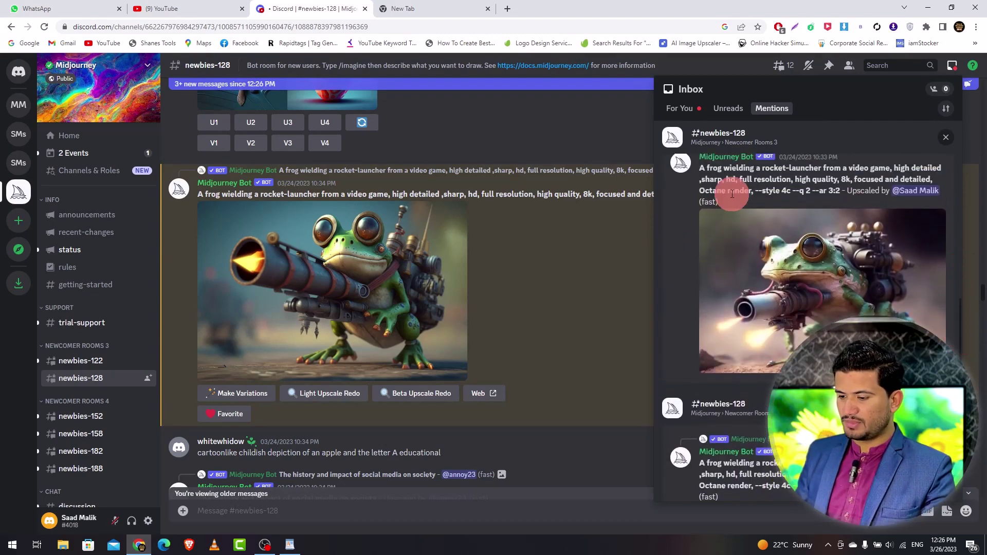
left_click(718, 135)
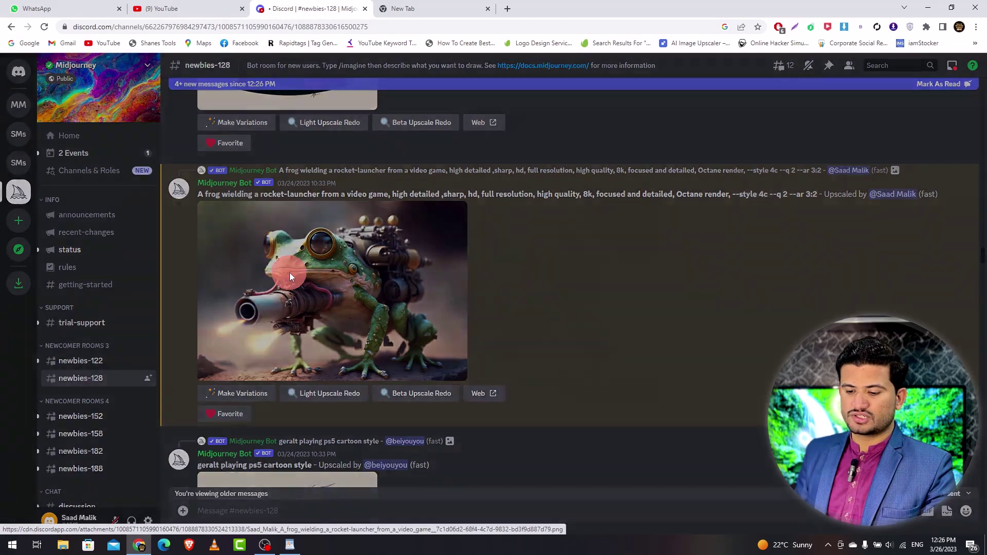
left_click(290, 277)
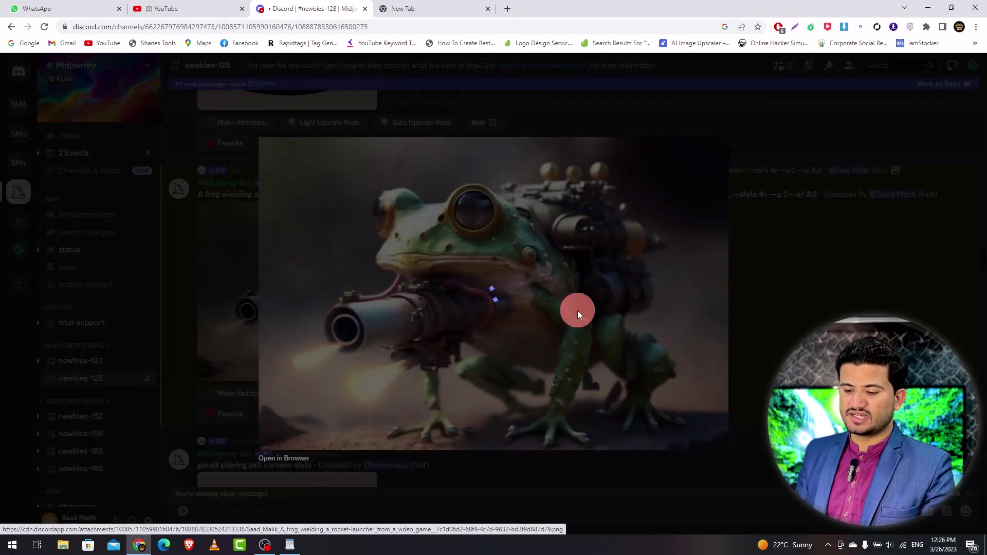
left_click(838, 278)
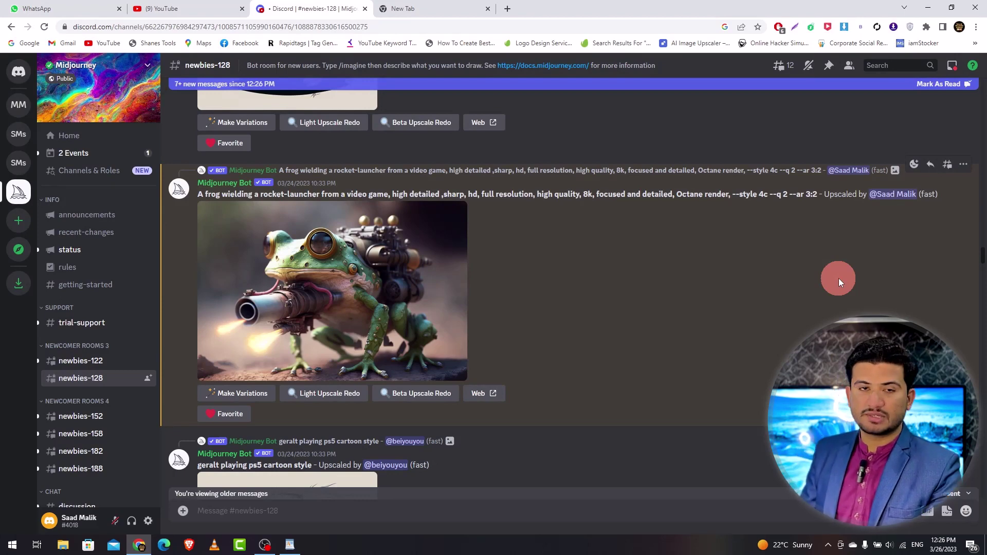
Step: Create a custom server for me and my friends named Demo Server and dismiss the App Directory introduction
left_click(20, 222)
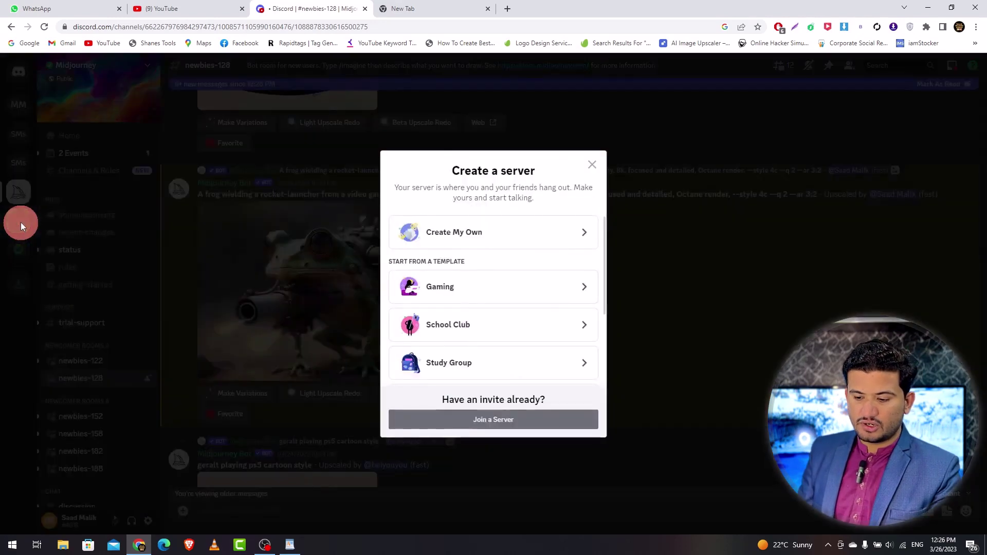
left_click(474, 236)
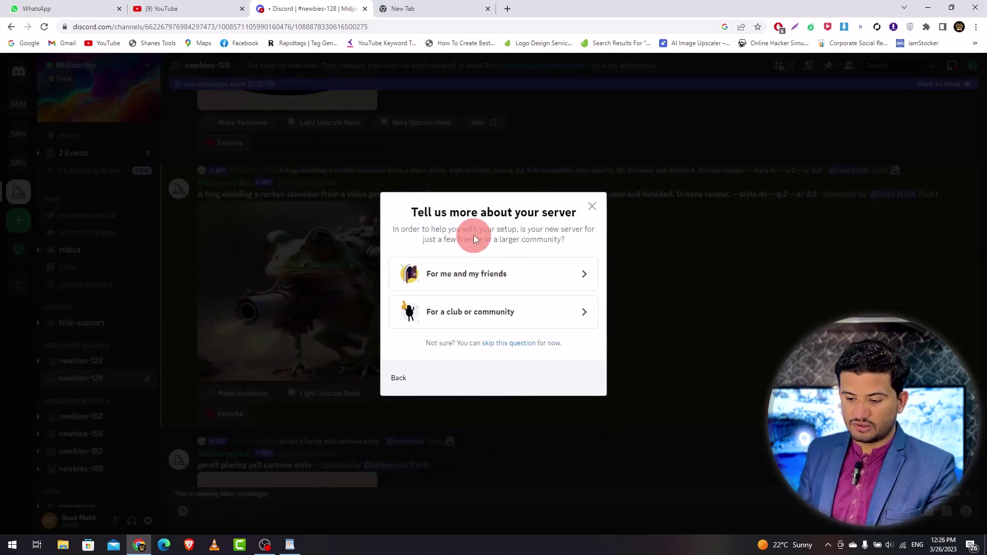
left_click(481, 284)
triple_click(453, 328)
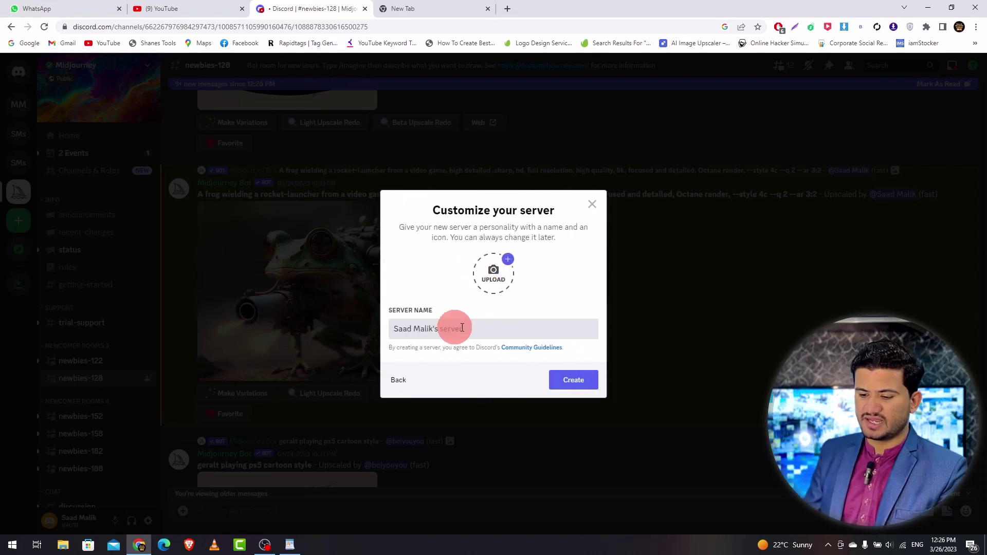
key("BackSpace")
type("De")
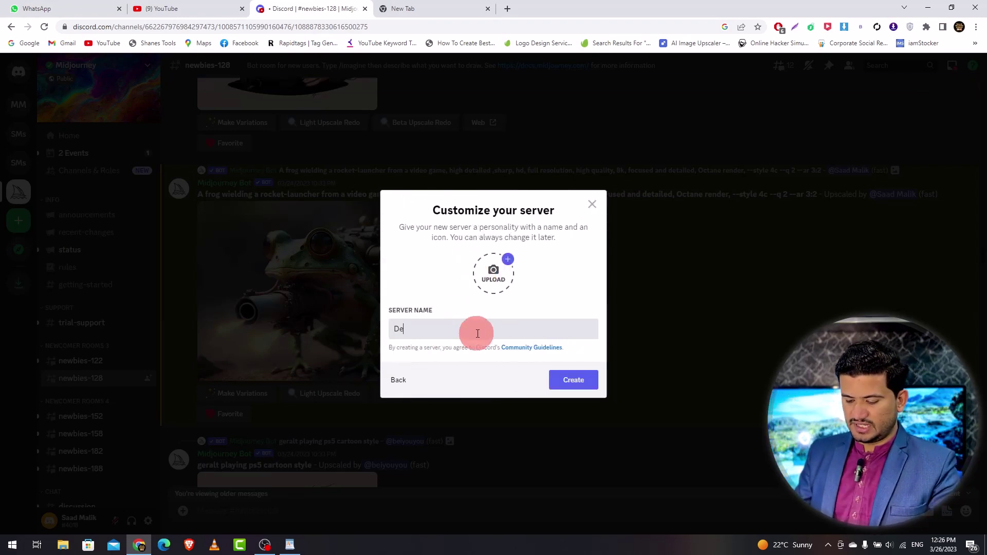
type("mi")
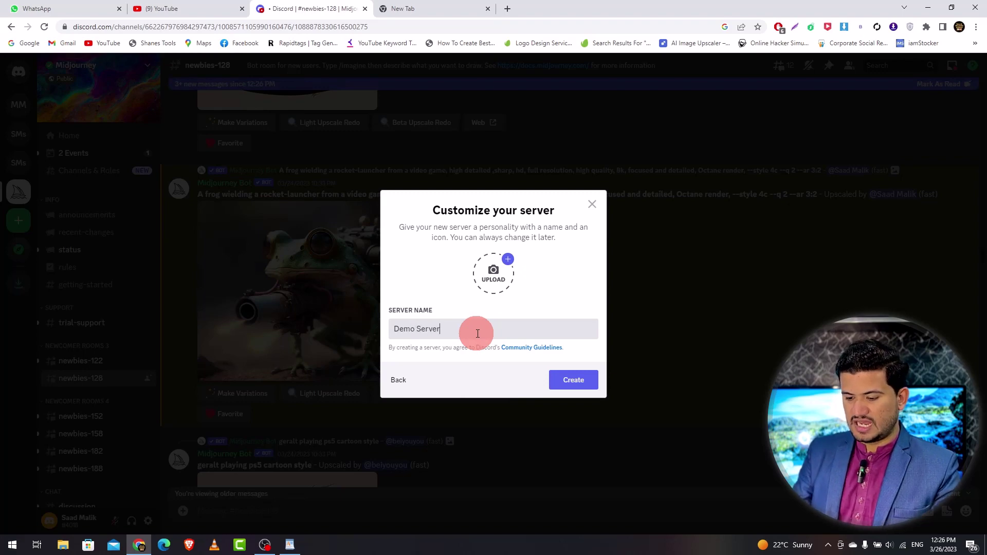
left_click(591, 380)
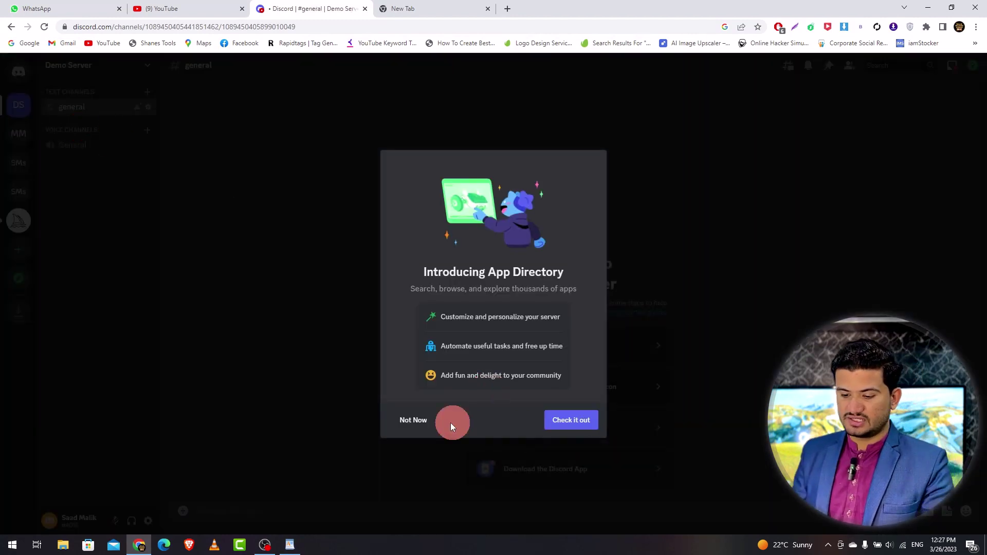
left_click(414, 421)
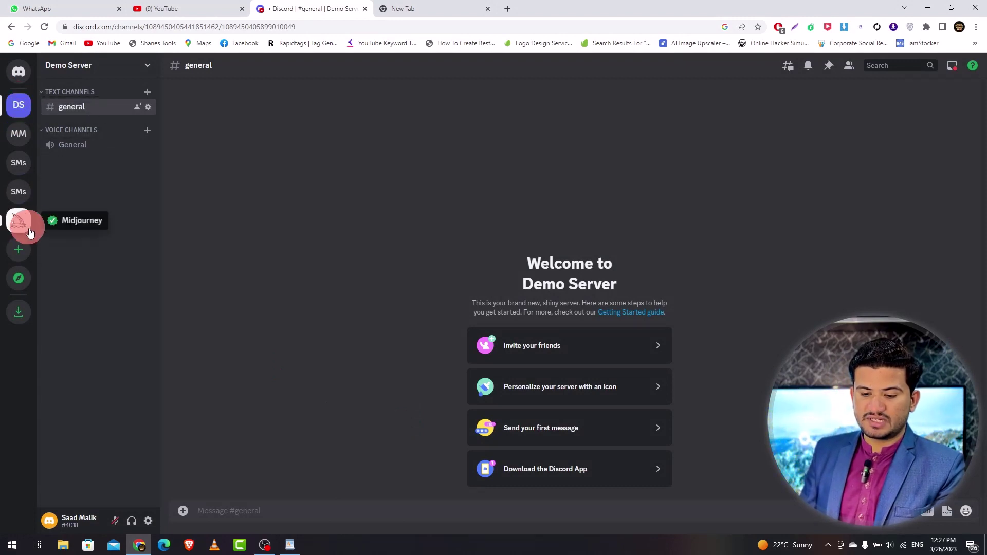
left_click(15, 220)
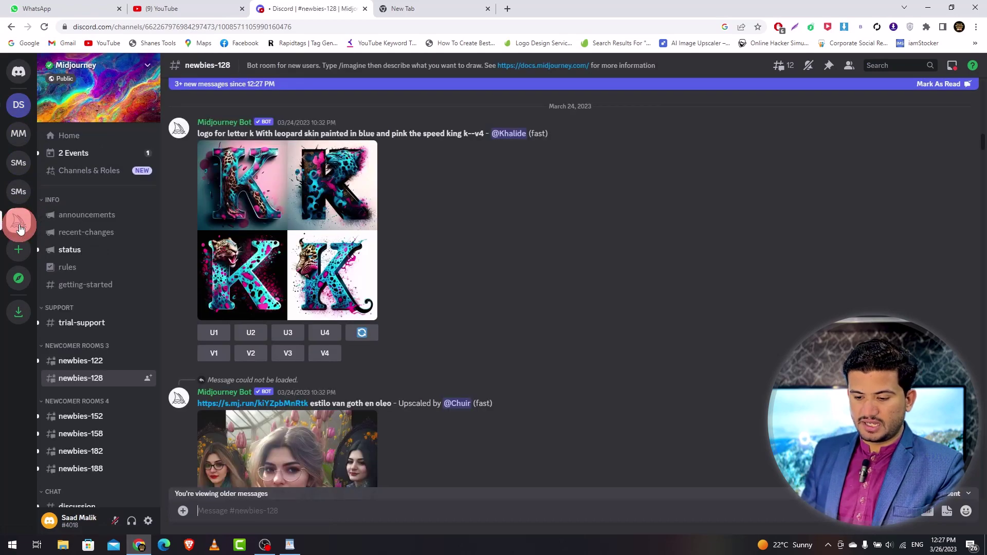
left_click(224, 123)
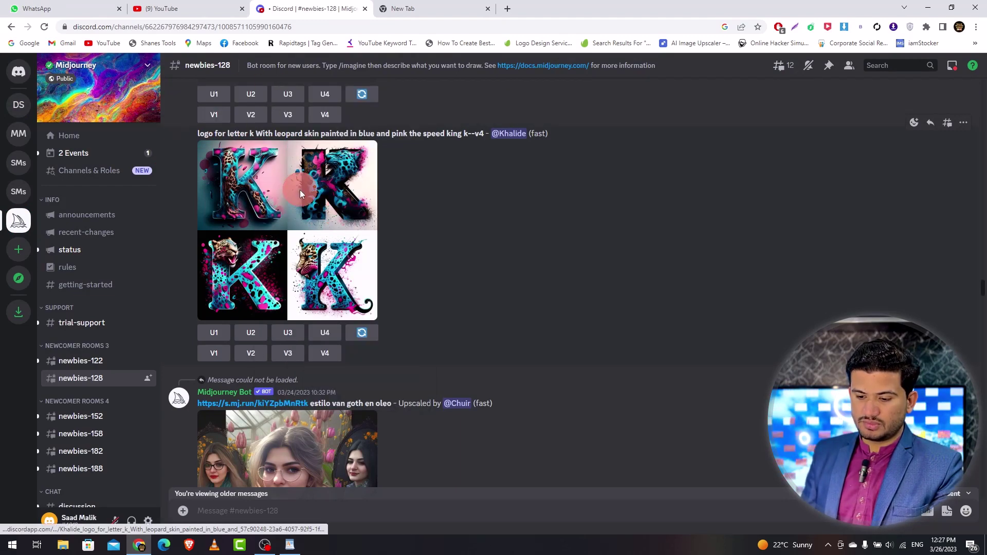
left_click(224, 392)
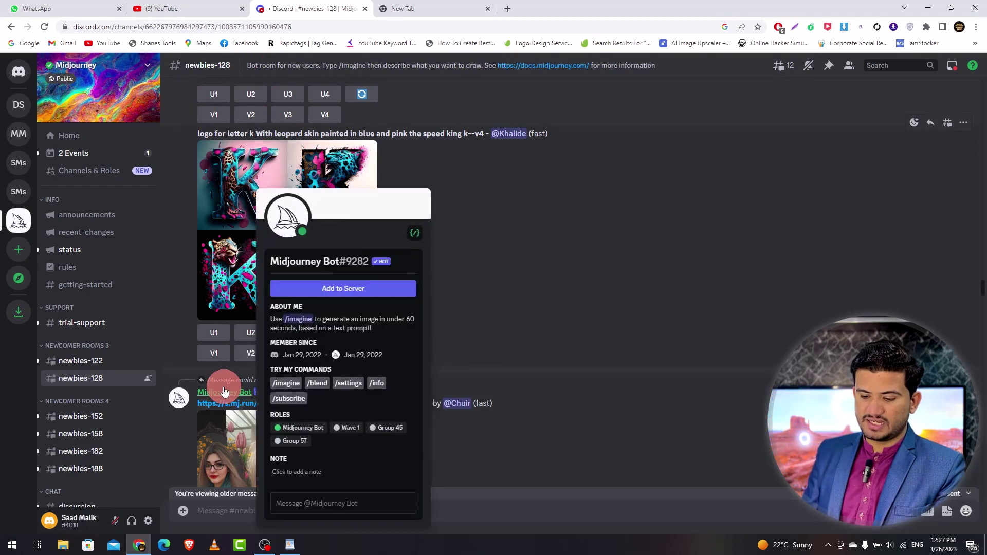
left_click(339, 291)
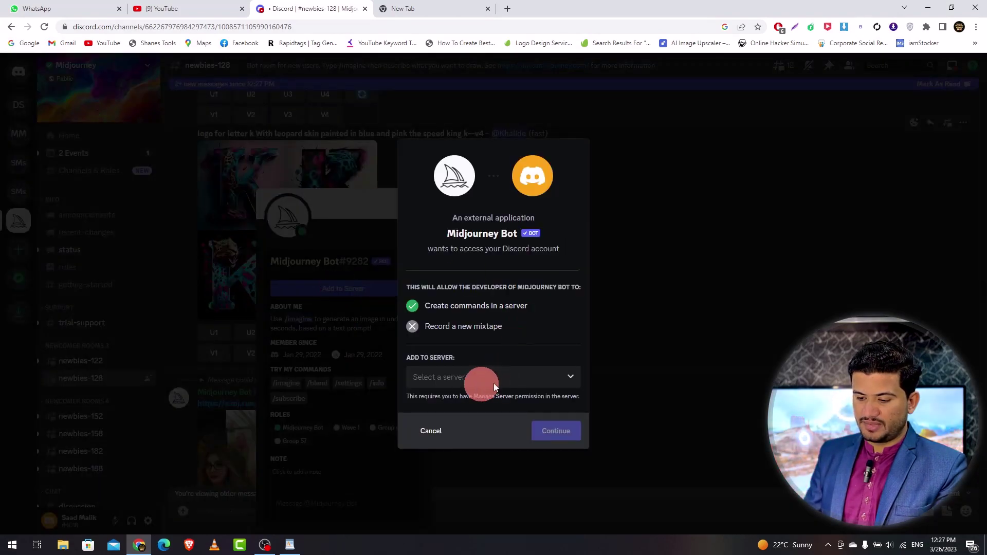
Step: Choose Demo Server for the Midjourney Bot, authorize all its listed permissions, and complete the human verification
left_click(509, 378)
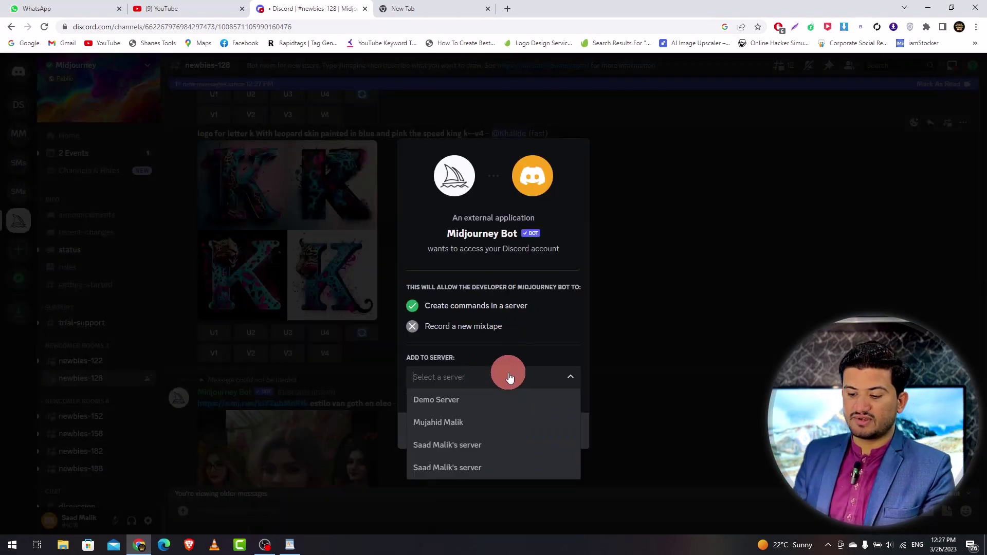
left_click(443, 399)
left_click(558, 432)
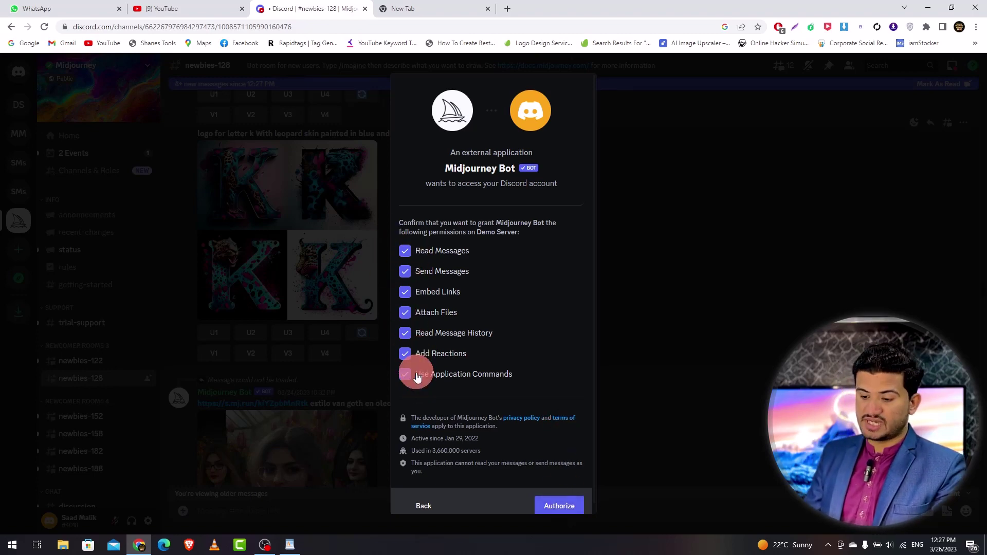
left_click(569, 509)
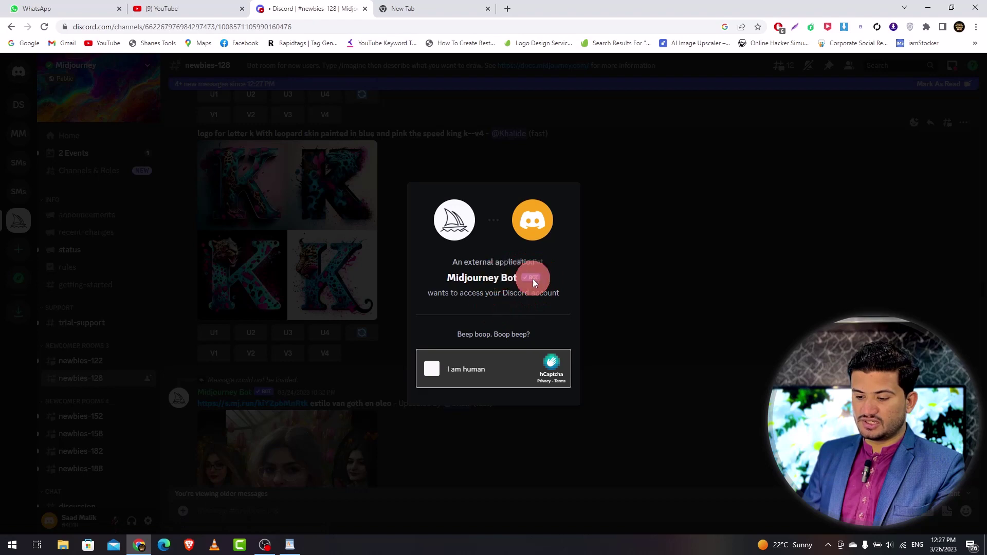
left_click(433, 368)
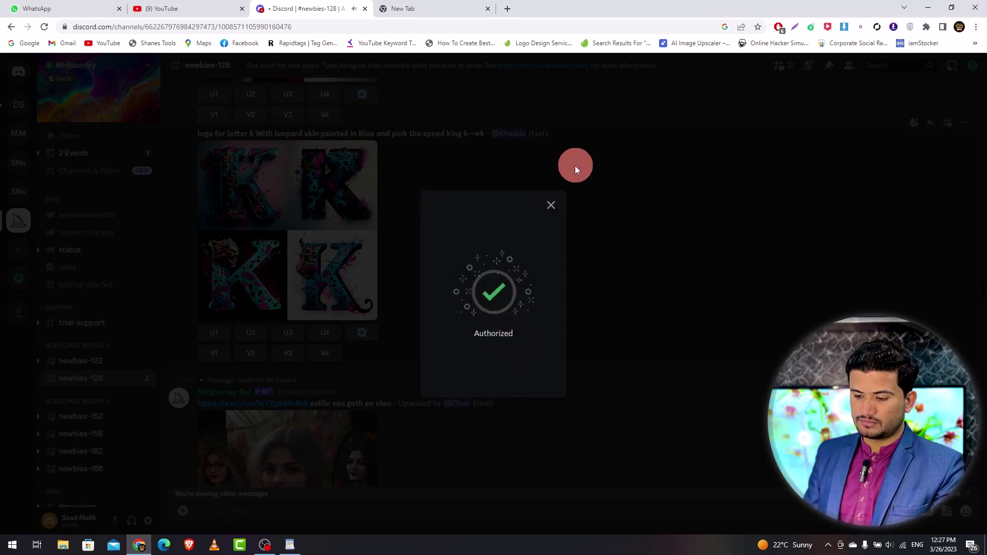
left_click(550, 205)
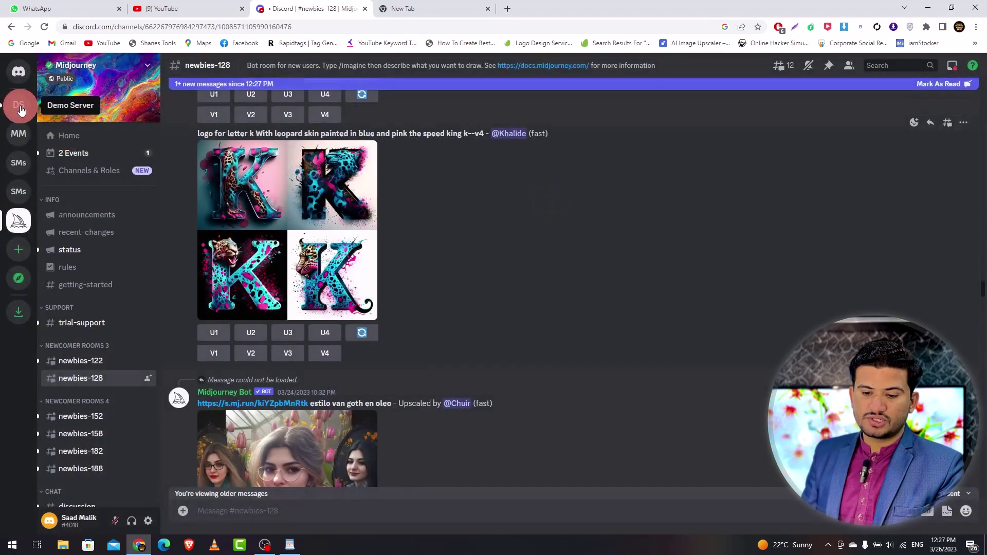
Step: Open Demo Server and run the Midjourney Bot's /info command in the general channel
left_click(19, 107)
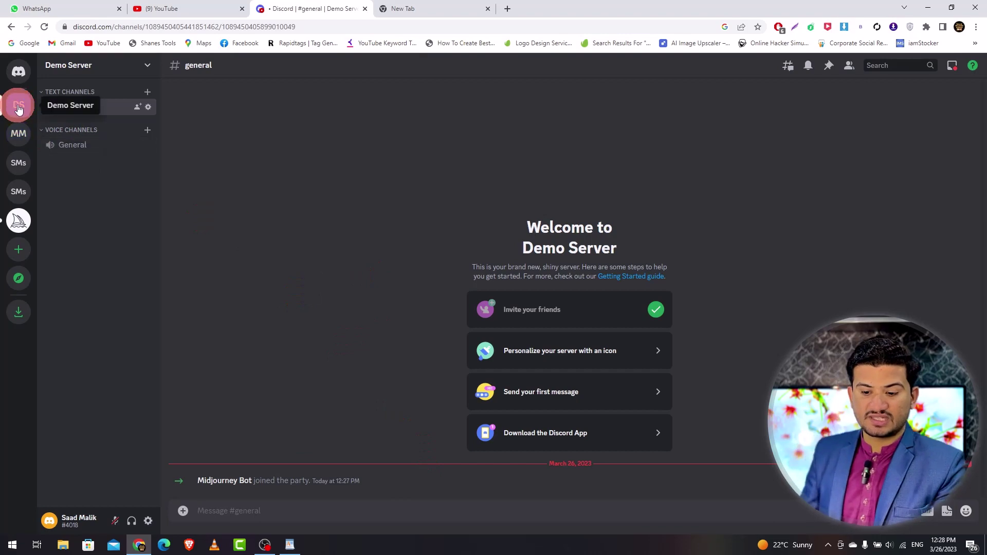
left_click(230, 512)
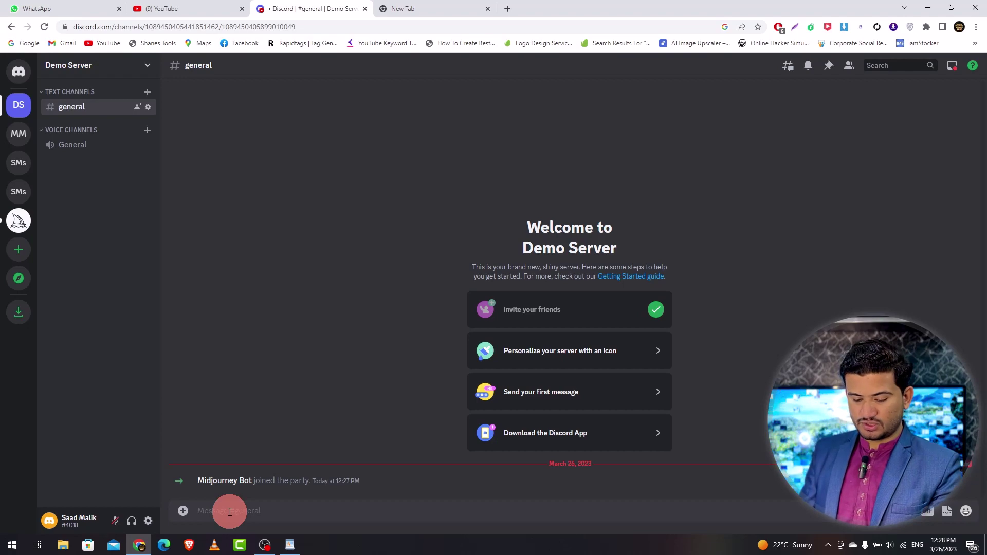
type("/info")
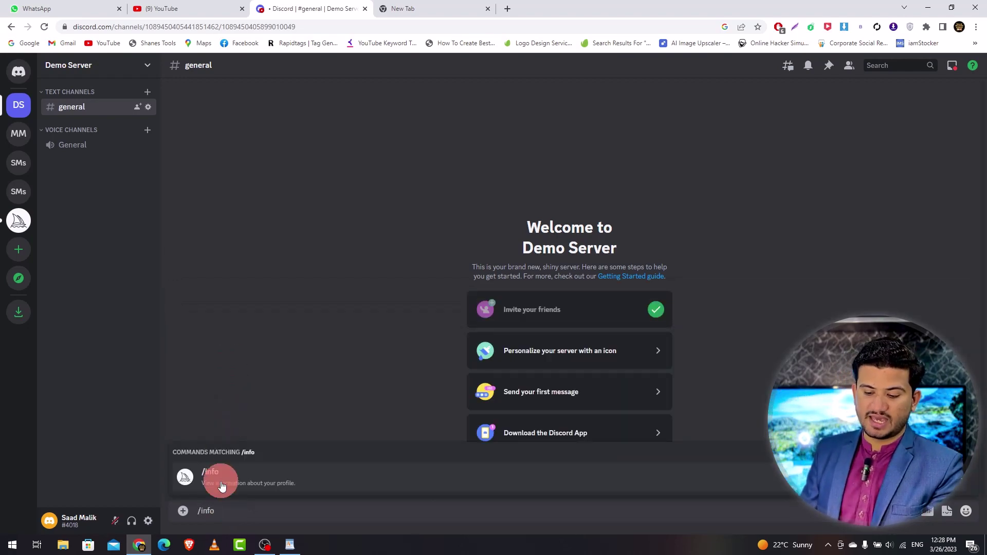
left_click(222, 485)
key("Return")
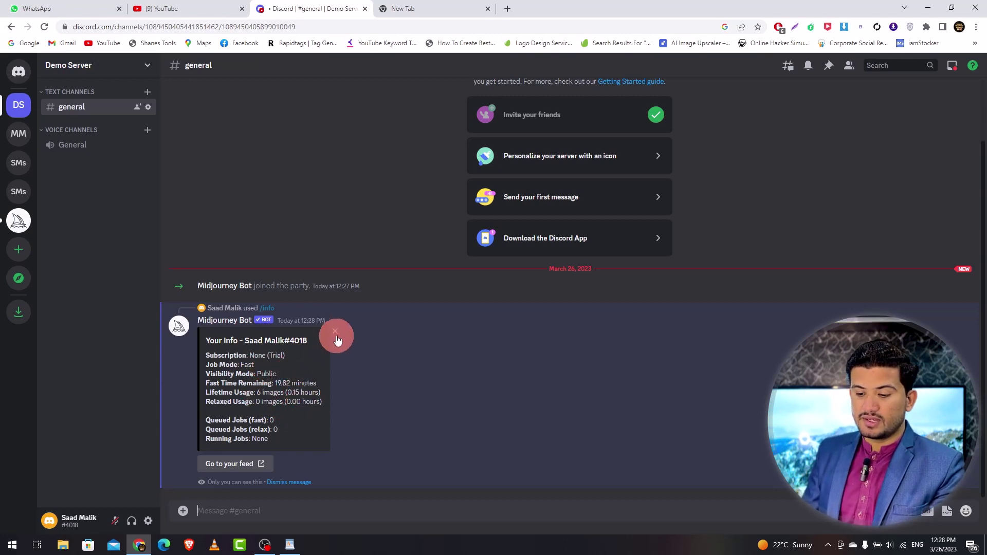
Step: Switch to the Promt document in WordPad and copy its first prompt, the one starting "Eagle, sun, roses, hyper detailed"
left_click(230, 515)
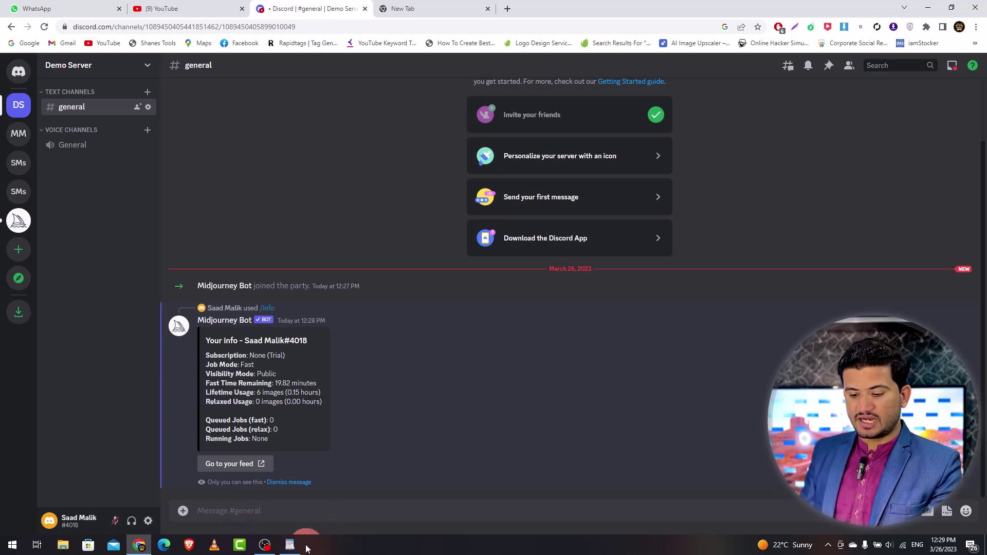
left_click(291, 546)
left_click(399, 187)
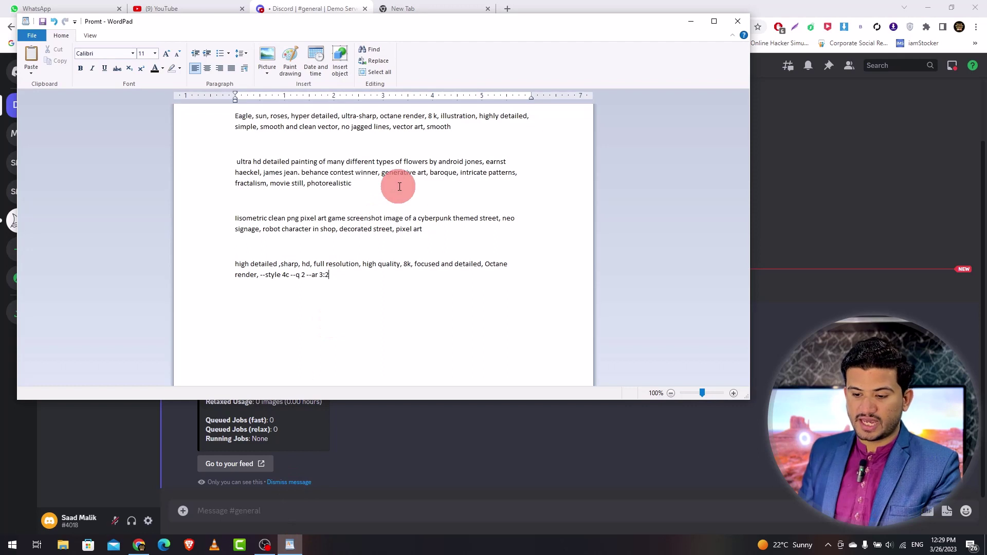
left_click_drag(451, 128, 226, 98)
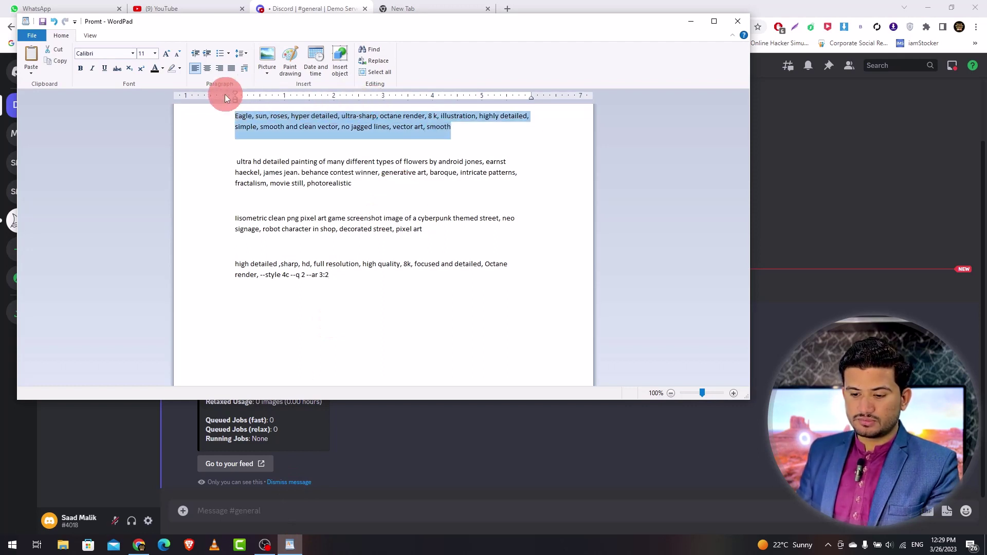
right_click(264, 126)
left_click(288, 142)
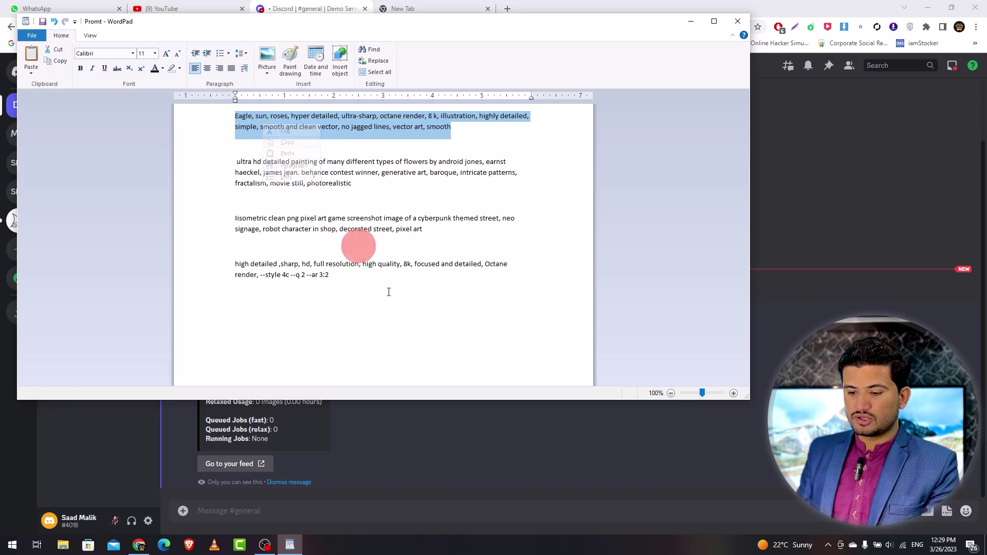
Step: Back in Discord, start an /imagine command in the general channel and paste the copied eagle prompt into it
left_click(462, 466)
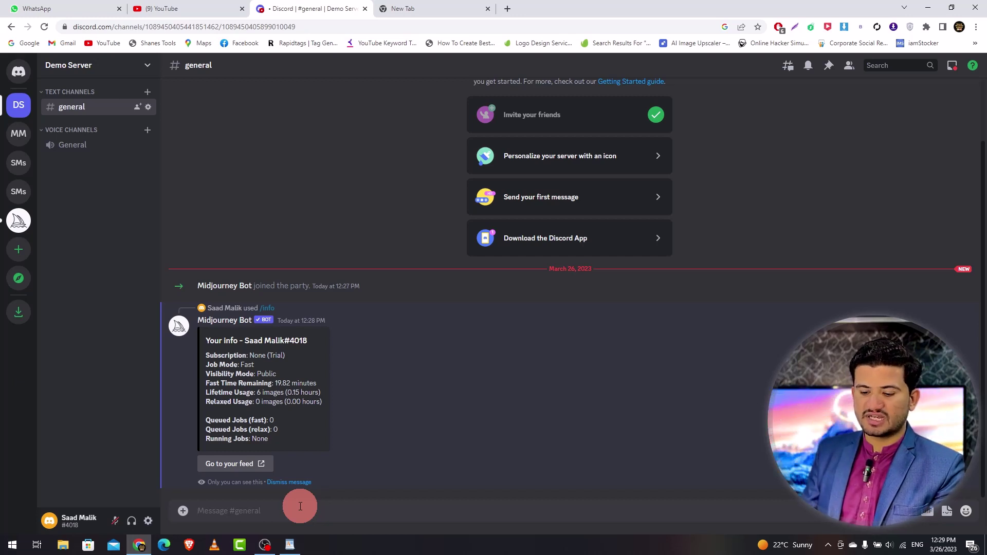
type("/")
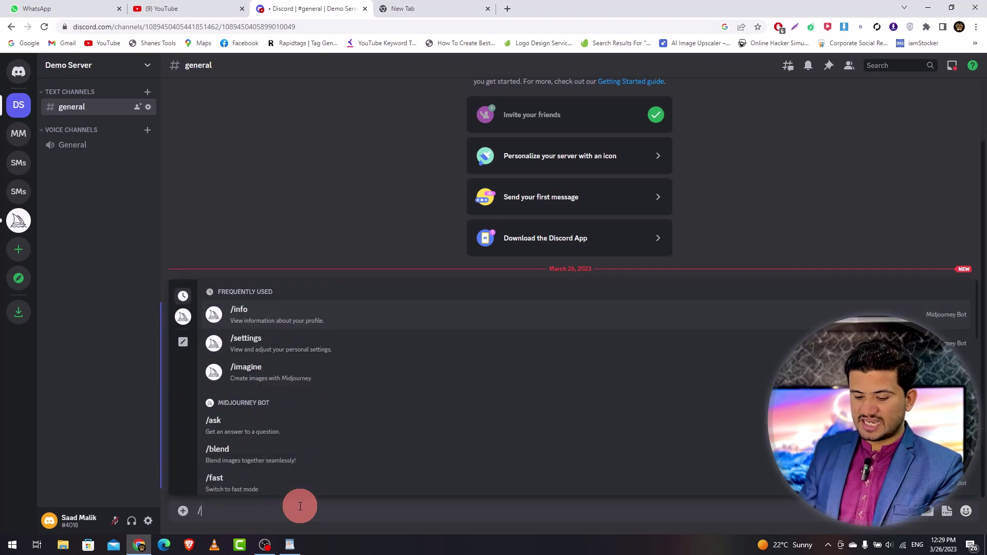
type("im")
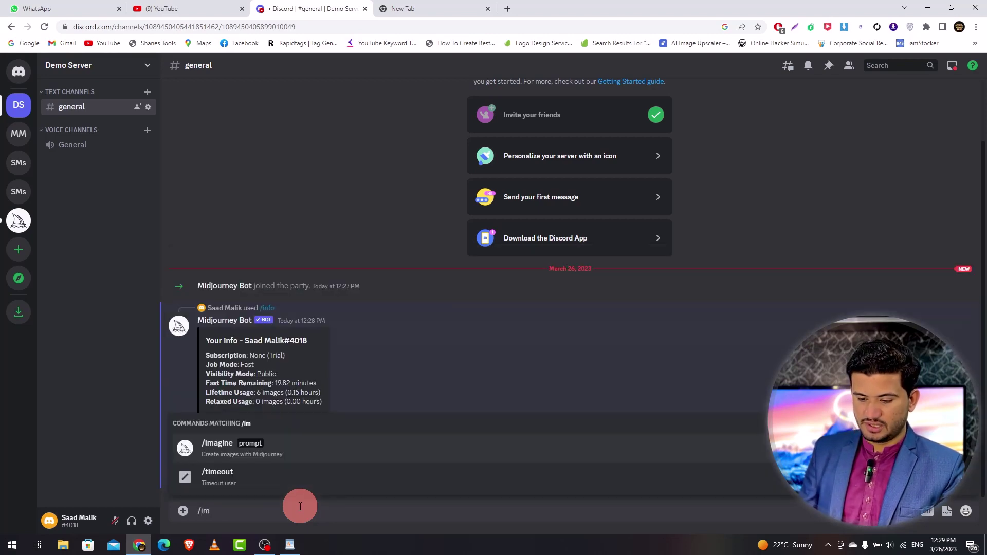
left_click(242, 446)
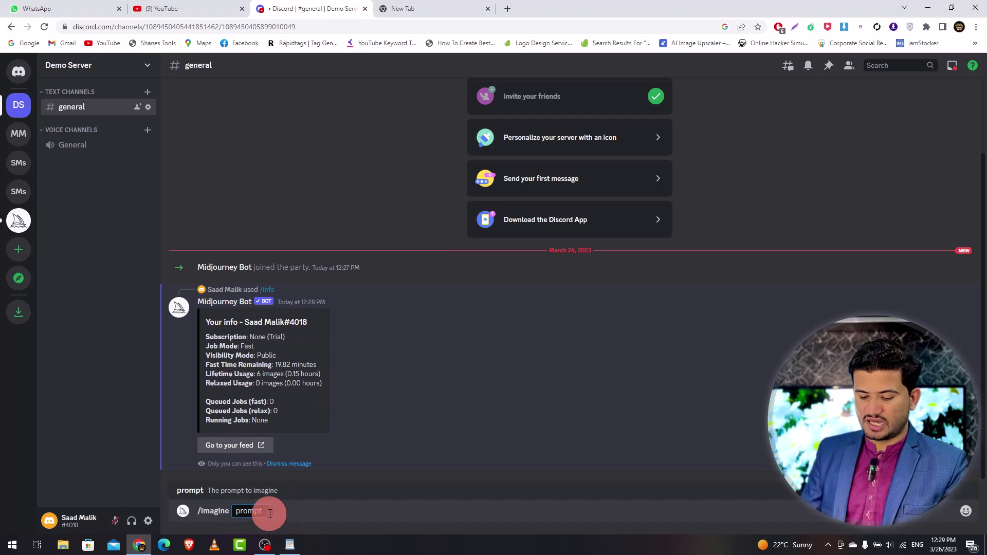
key("ctrl+v")
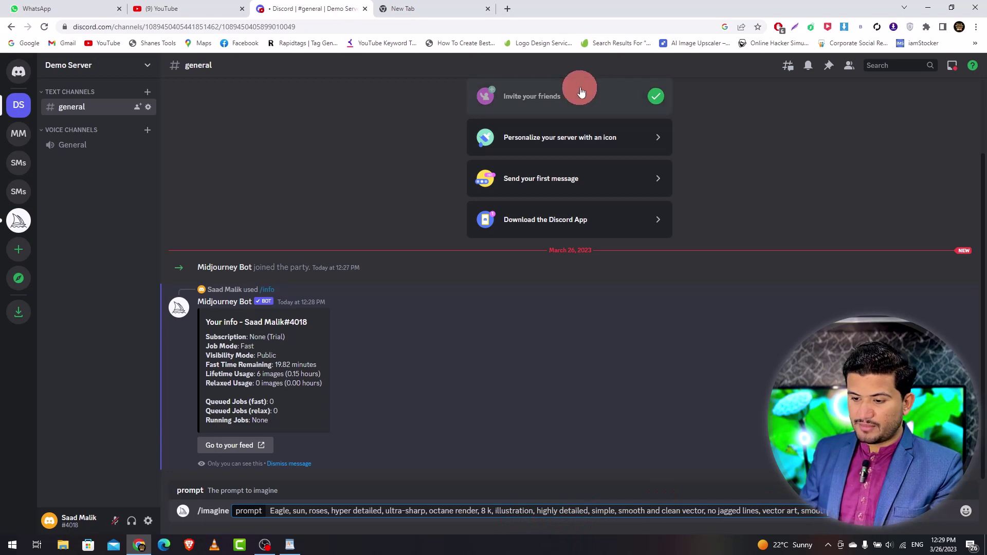
Step: Check the aspect ratio parameter in the WordPad notes, append --ar 3:2 to the eagle prompt in Discord and submit it
left_click(288, 543)
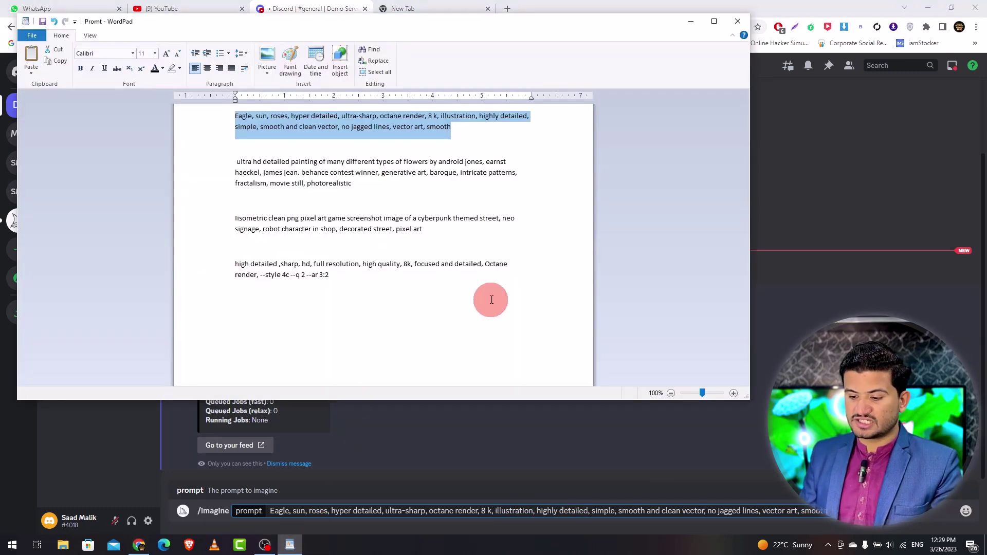
left_click_drag(335, 278, 308, 276)
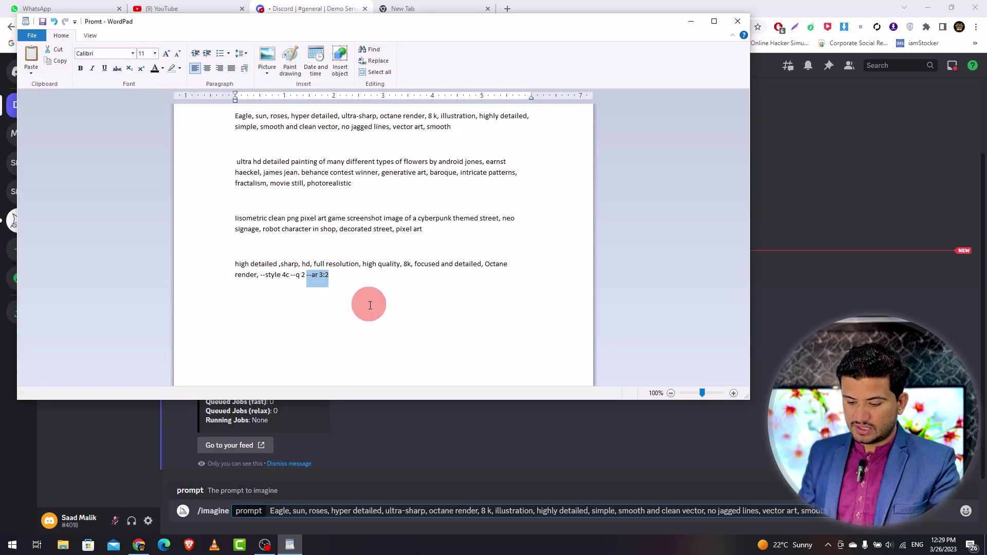
left_click(834, 520)
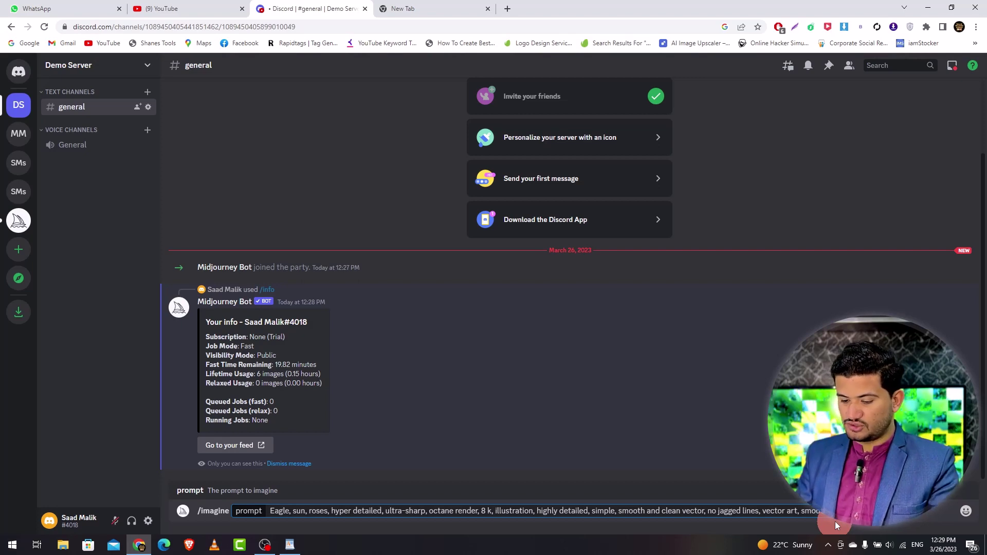
left_click(290, 544)
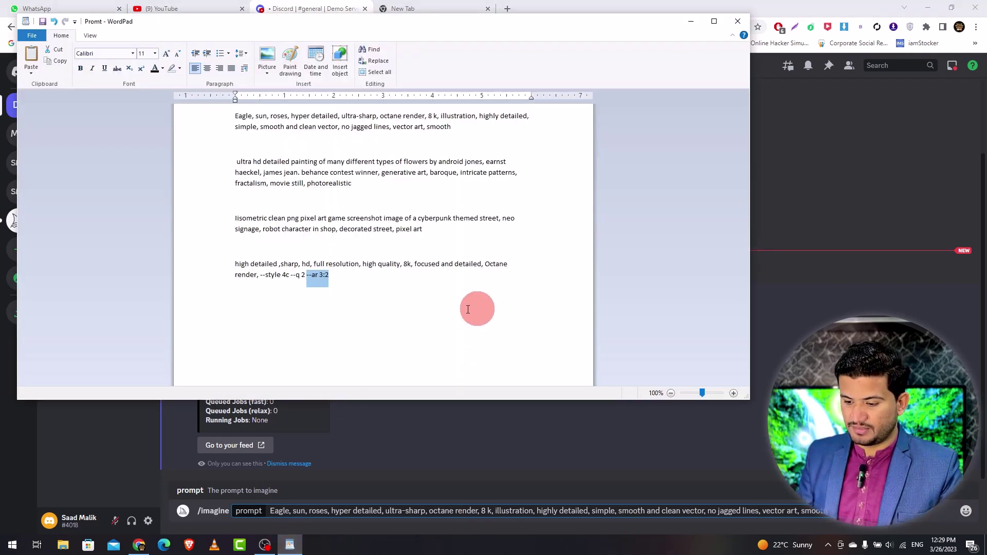
left_click(331, 276)
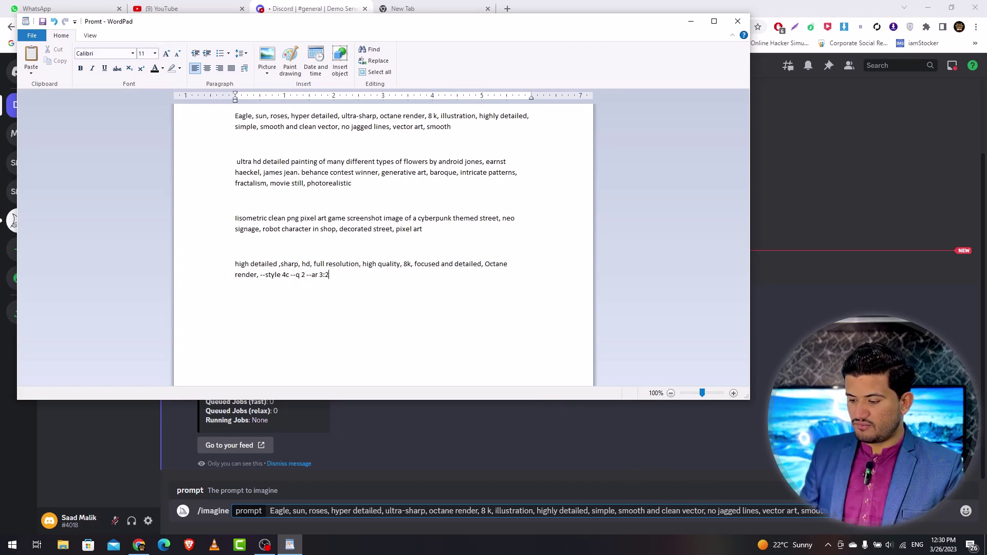
key("alt+Tab")
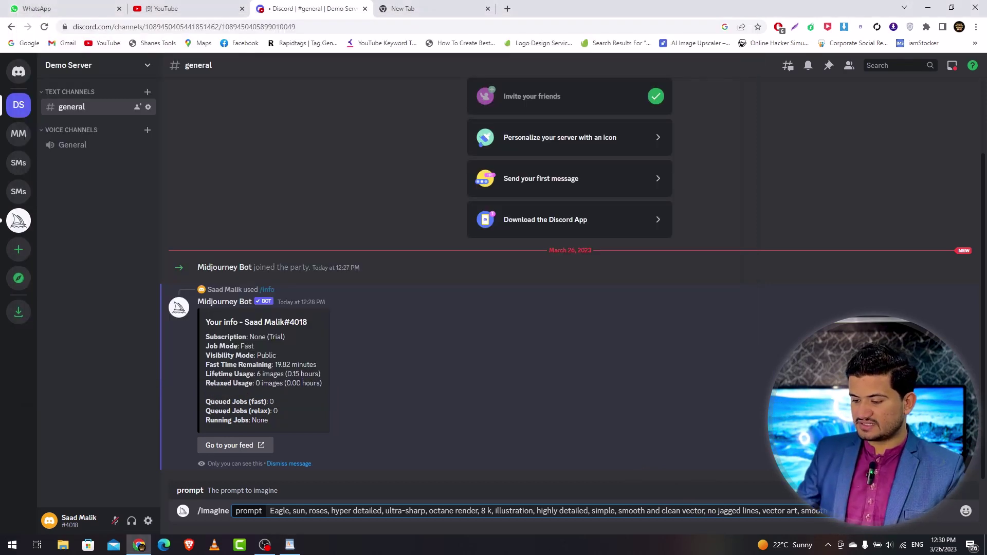
key("Return")
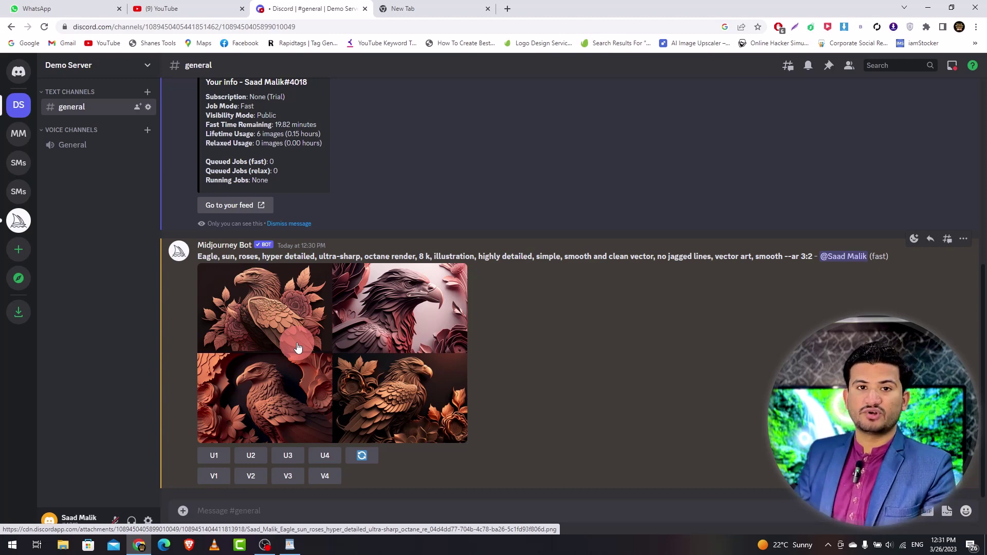
Step: Look through the inbox mentions for the generated eagle images and earlier results, and close the inbox
left_click(952, 67)
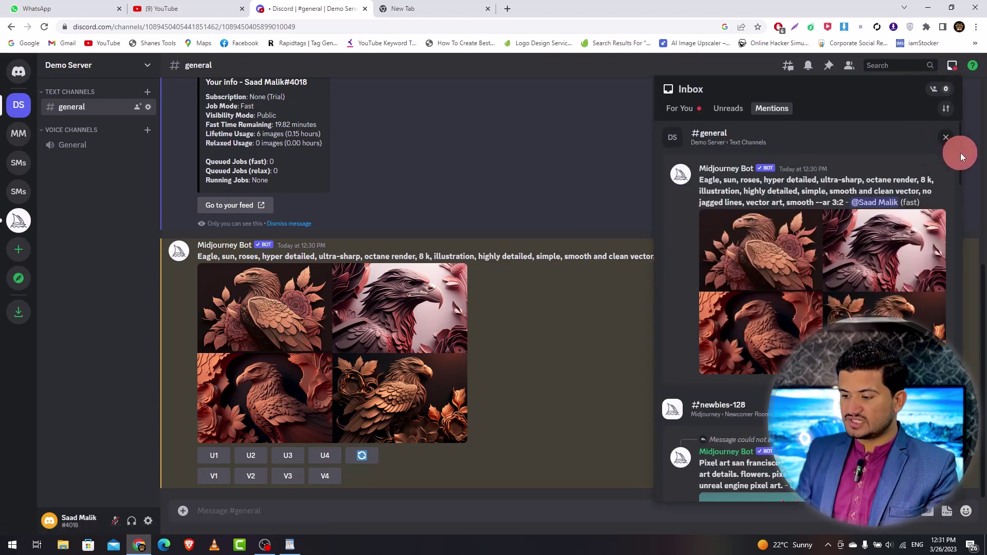
left_click_drag(958, 152, 930, 152)
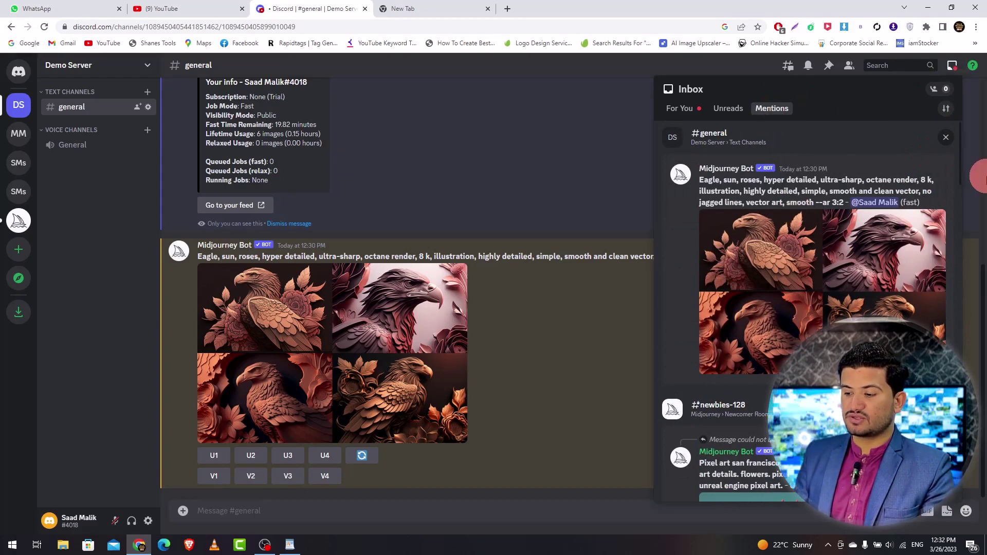
left_click(945, 137)
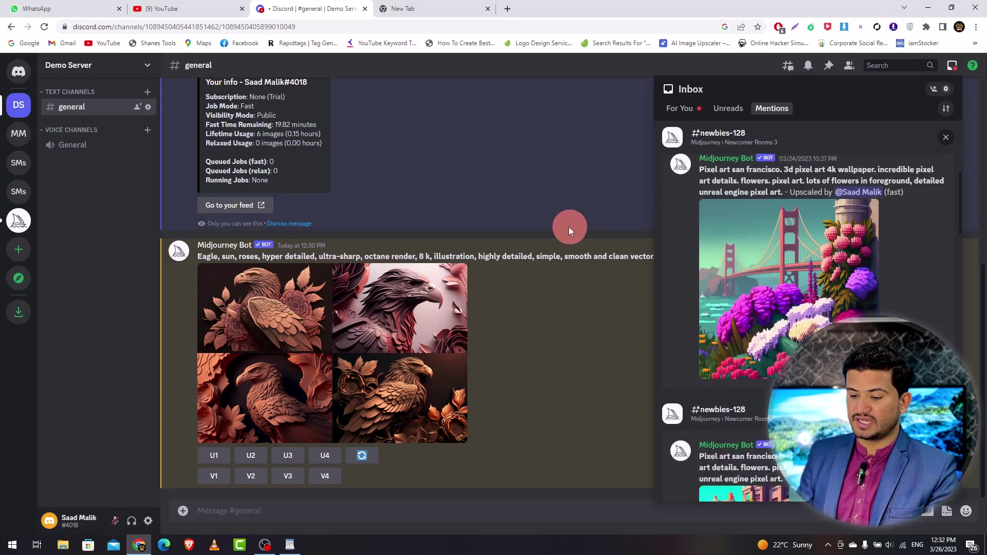
left_click(588, 310)
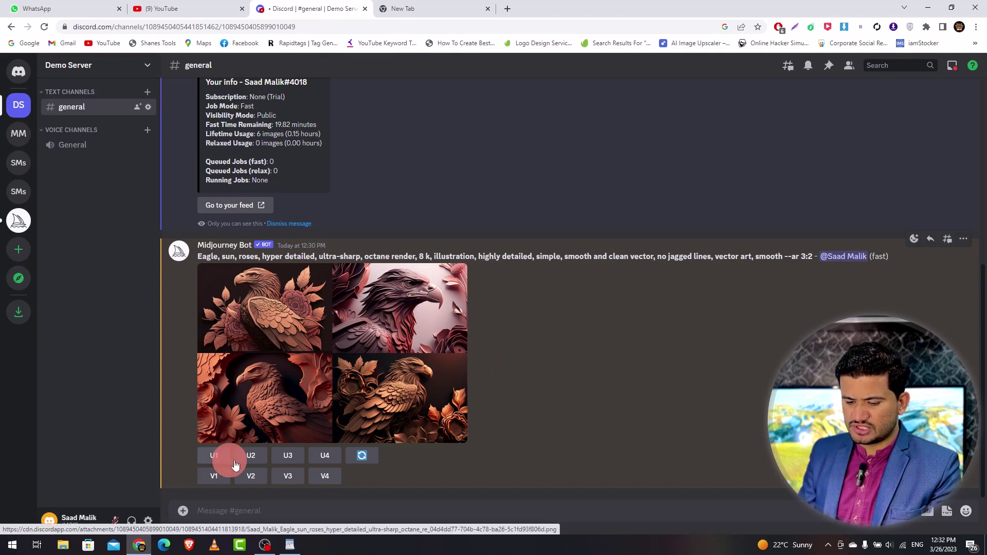
Step: Upscale the second eagle image of the generated grid, requesting it again after the first attempt
left_click(252, 458)
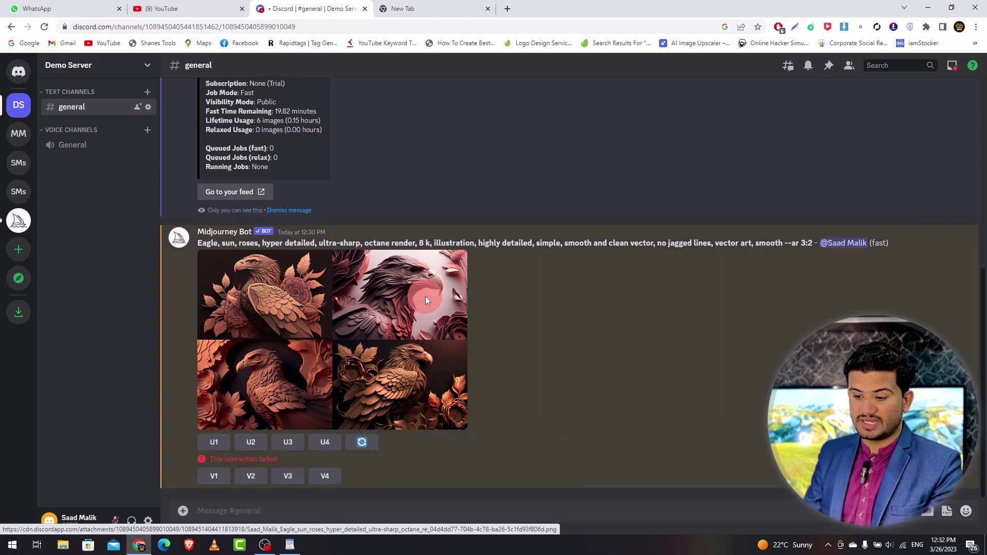
left_click(254, 446)
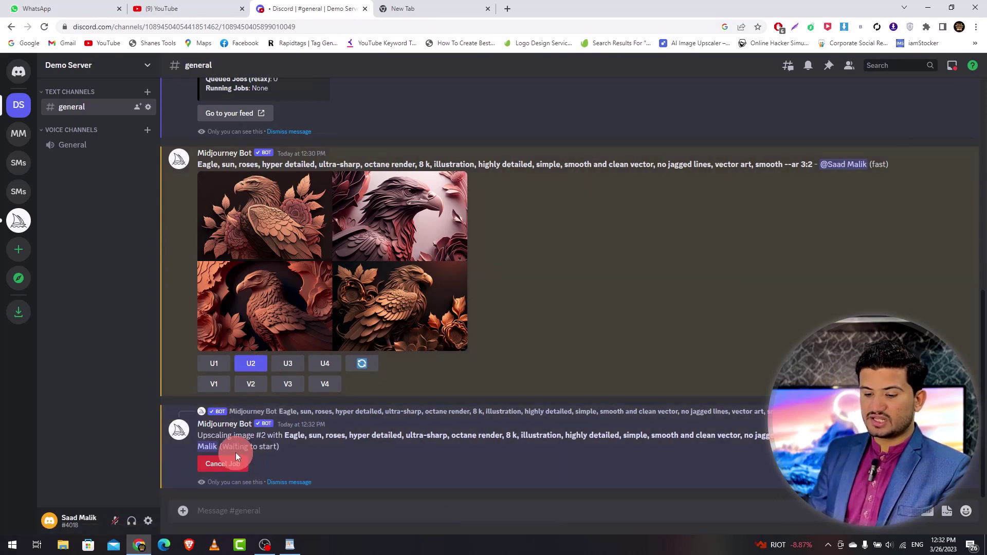
left_click_drag(238, 447, 282, 445)
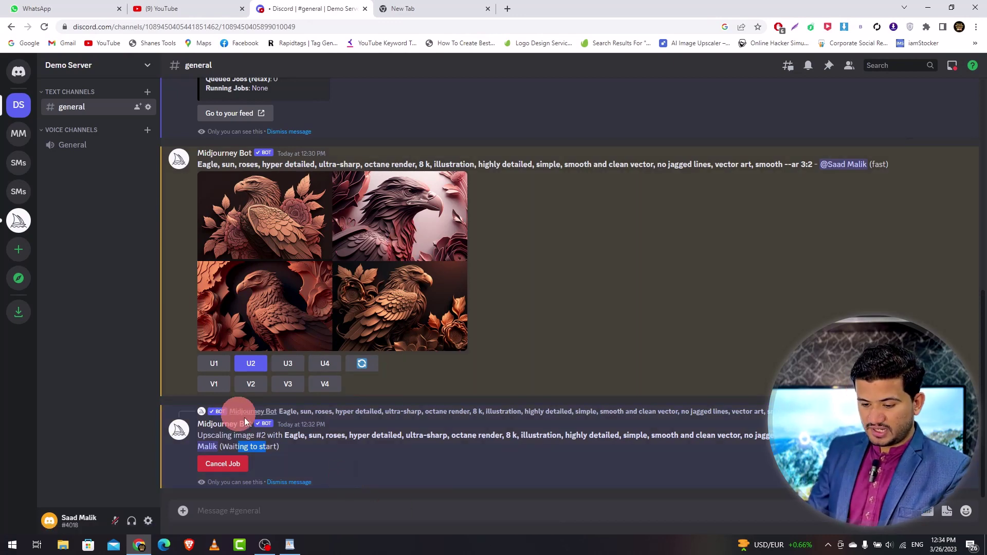
left_click(266, 443)
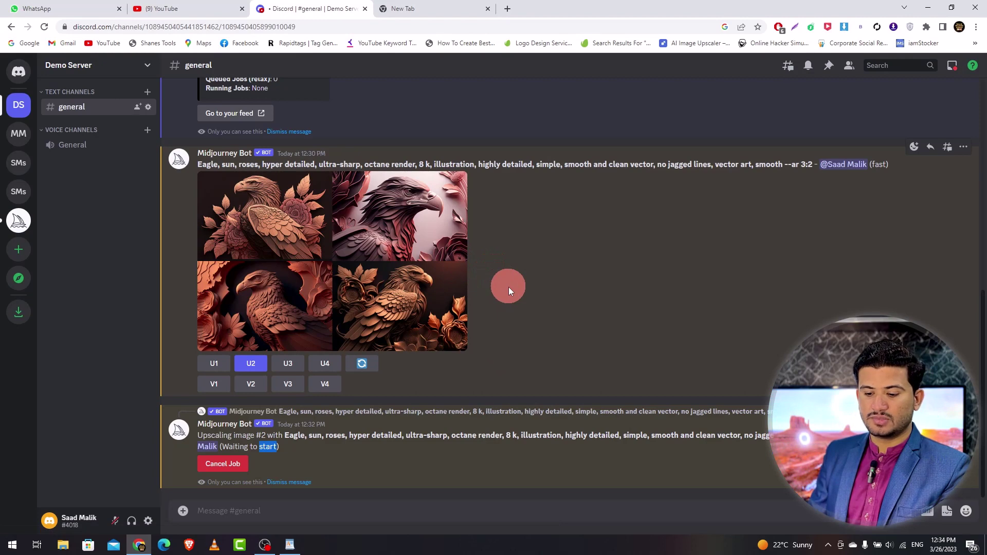
left_click(290, 545)
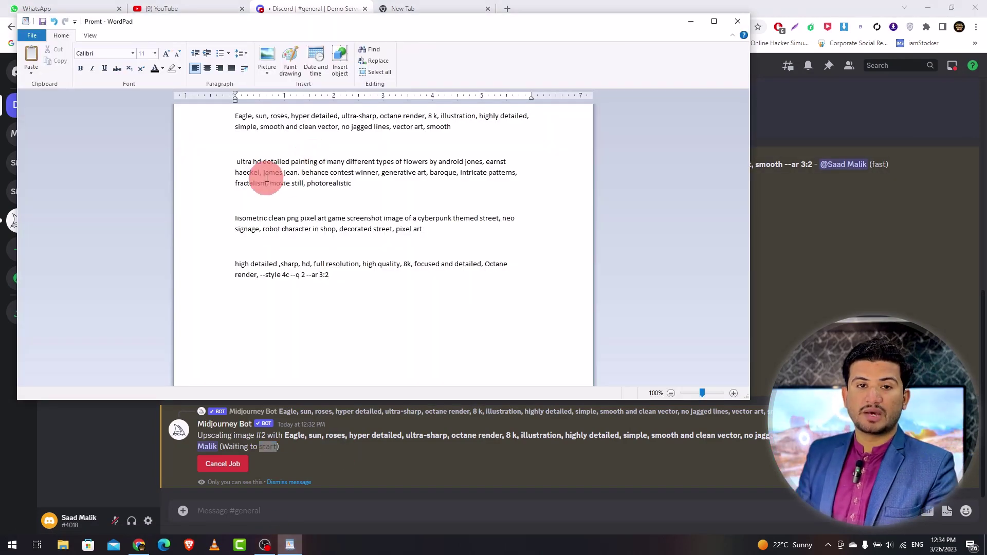
left_click(600, 468)
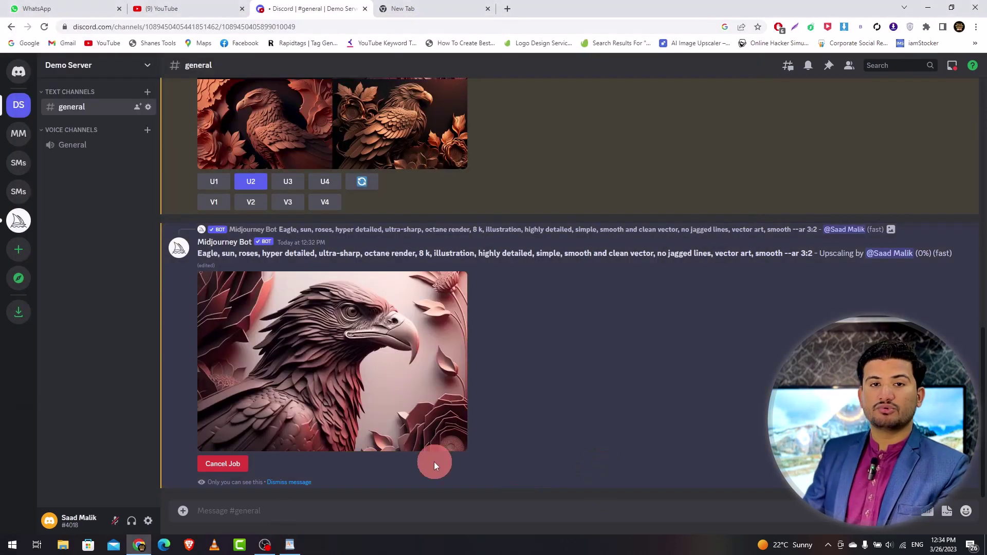
left_click(236, 521)
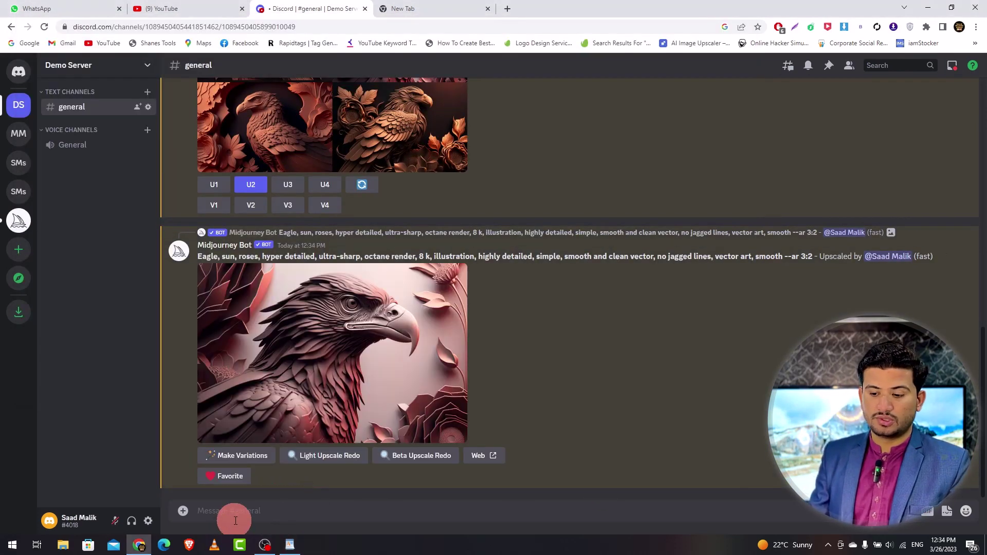
Step: Open the upscaled eagle image in the browser, save it as a PNG in Downloads, and return to the Discord channel
left_click(327, 338)
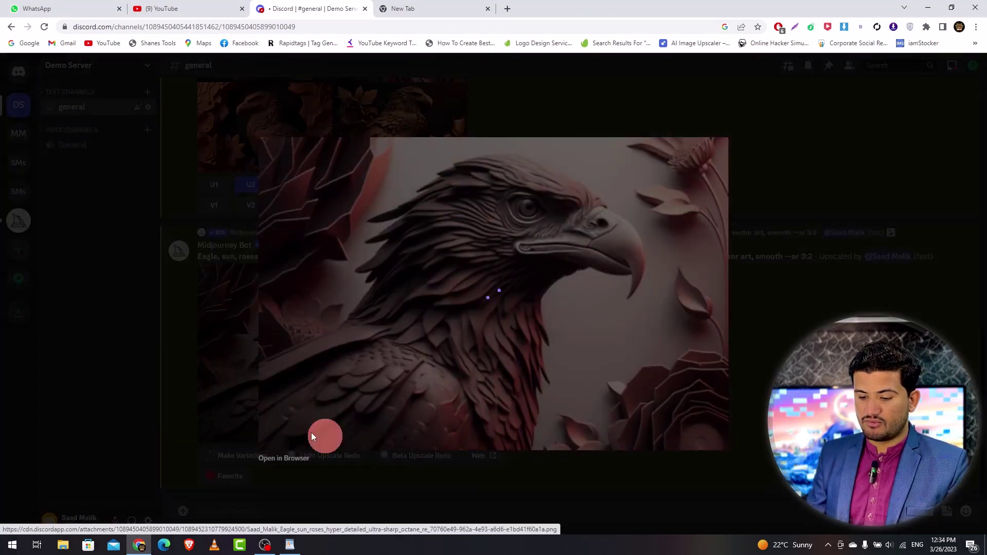
left_click(284, 457)
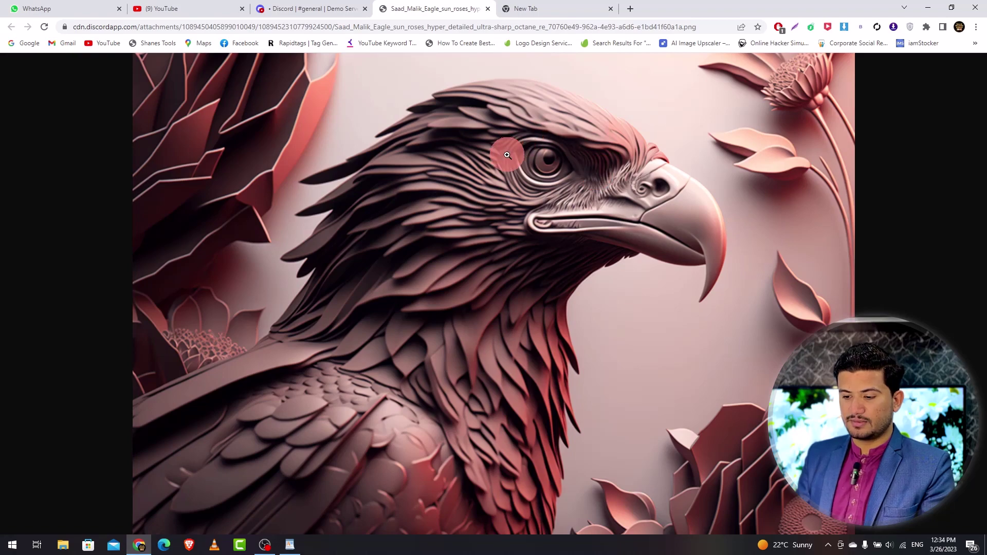
right_click(482, 110)
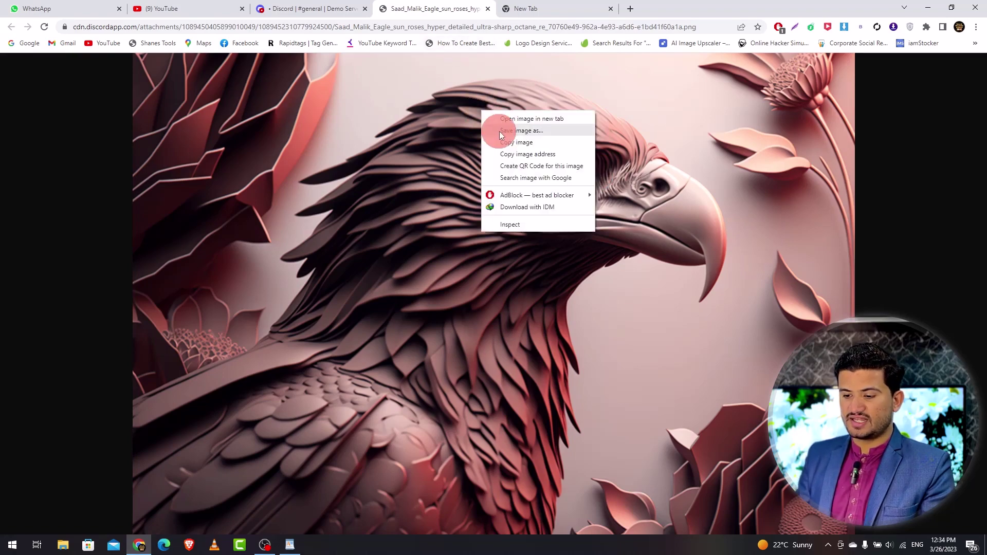
left_click(501, 133)
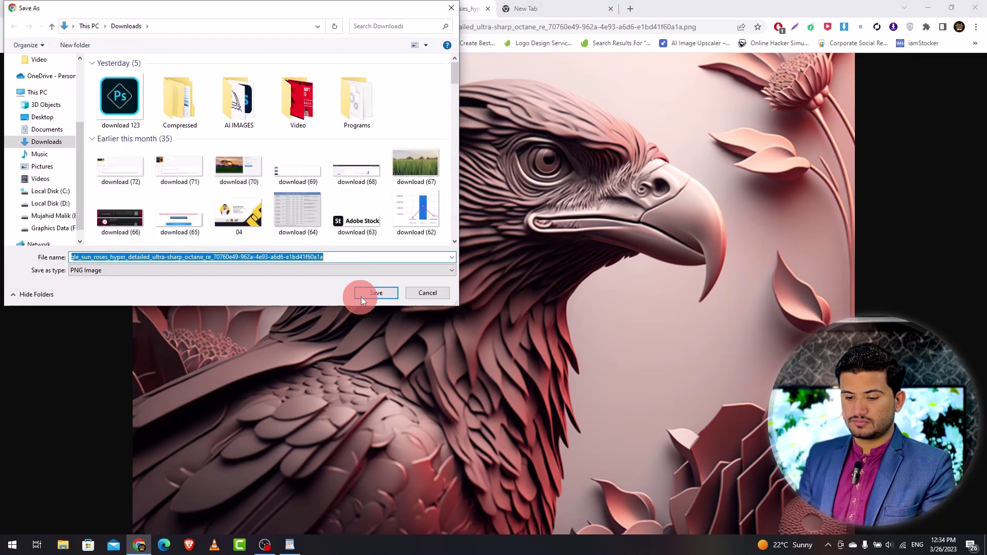
left_click(361, 297)
left_click(308, 9)
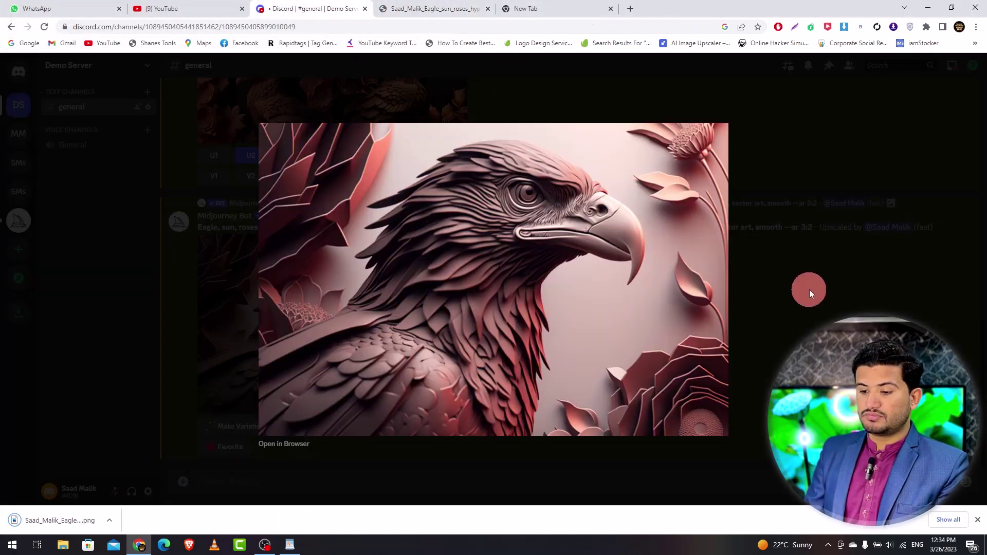
left_click(809, 291)
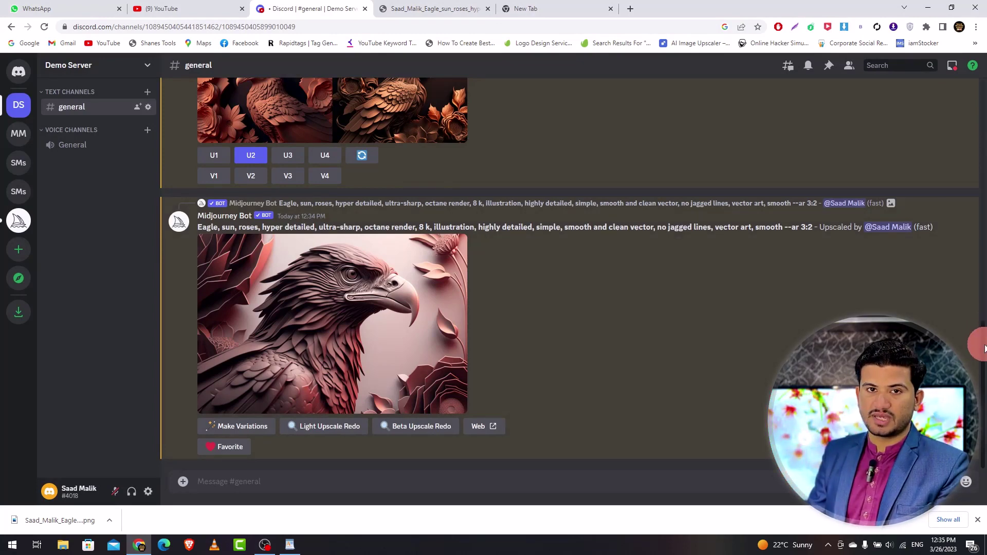
Step: Switch to the WordPad notes and copy the isometric pixel art prompt about a cyberpunk themed street
left_click_drag(985, 348, 985, 332)
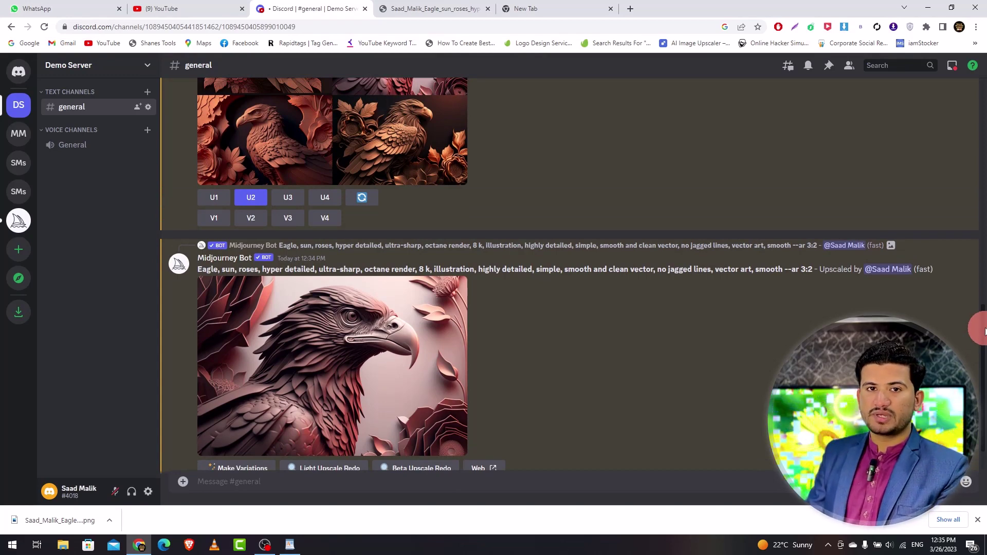
left_click_drag(984, 332, 985, 352)
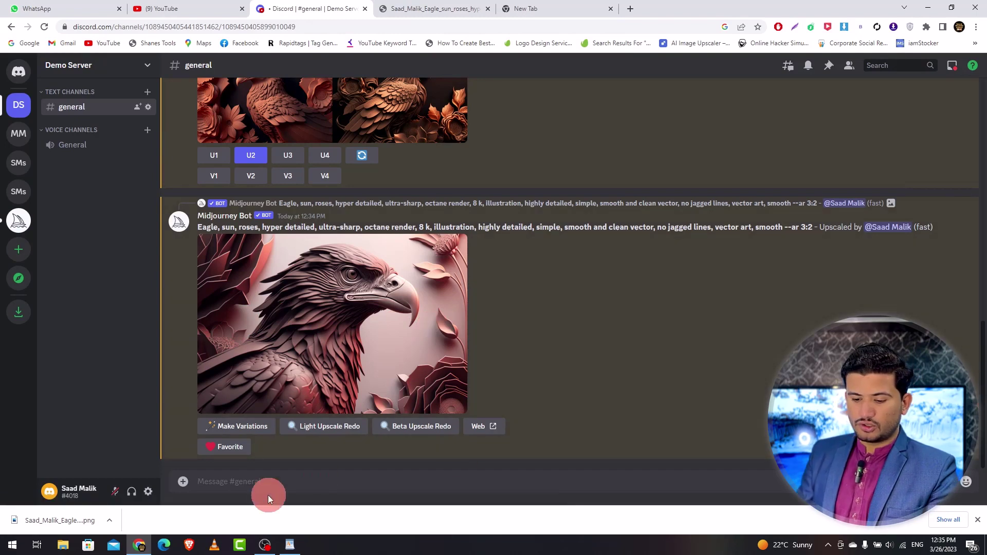
left_click(298, 544)
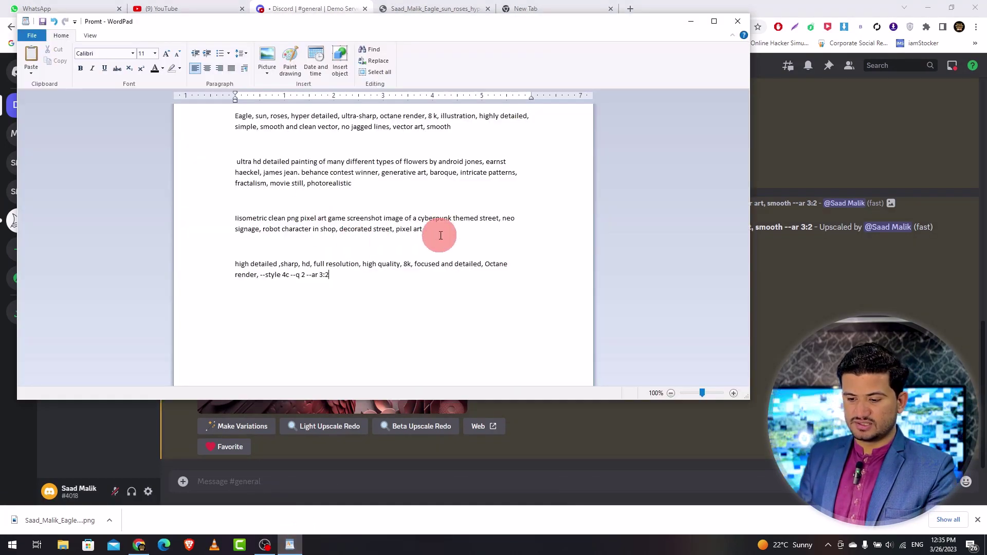
left_click_drag(434, 230, 270, 218)
key("ctrl+c")
right_click(270, 219)
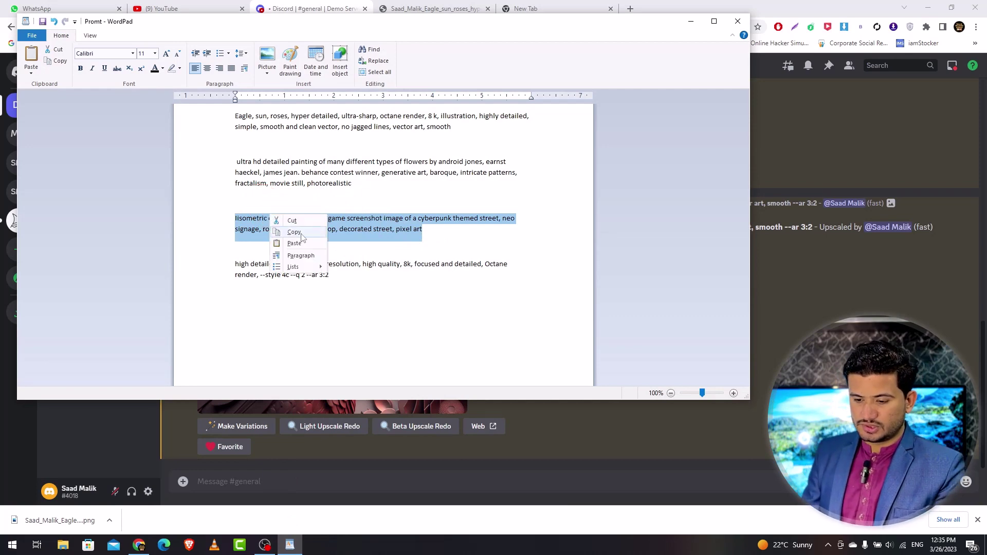
left_click(285, 241)
Step: Start an /imagine command in Discord's general channel and paste the cyberpunk street prompt into it
left_click(361, 480)
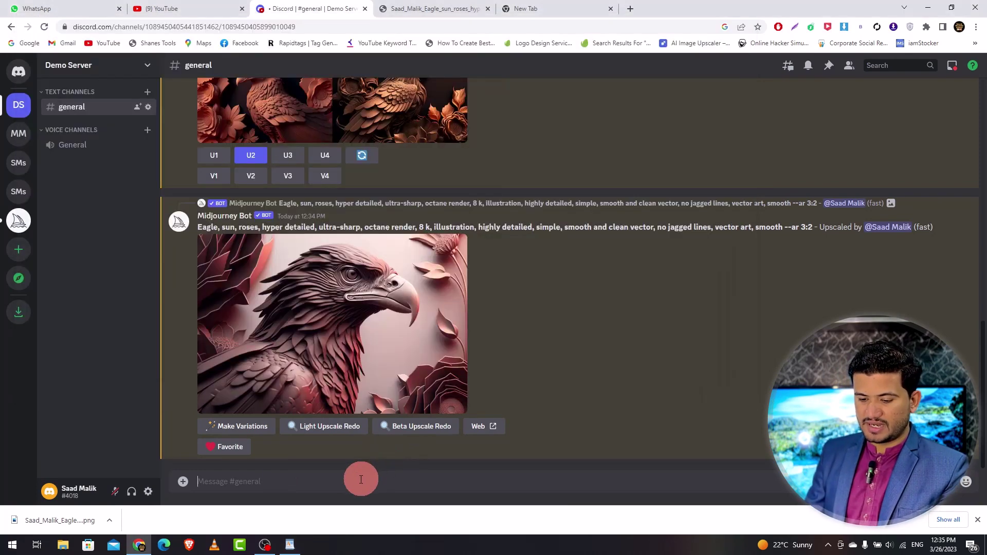
type("/ima")
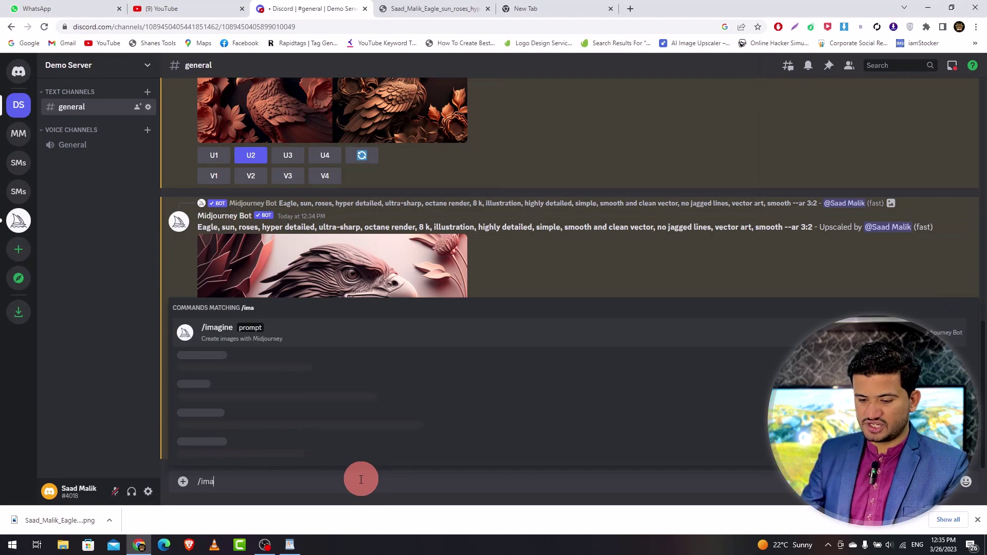
left_click(221, 444)
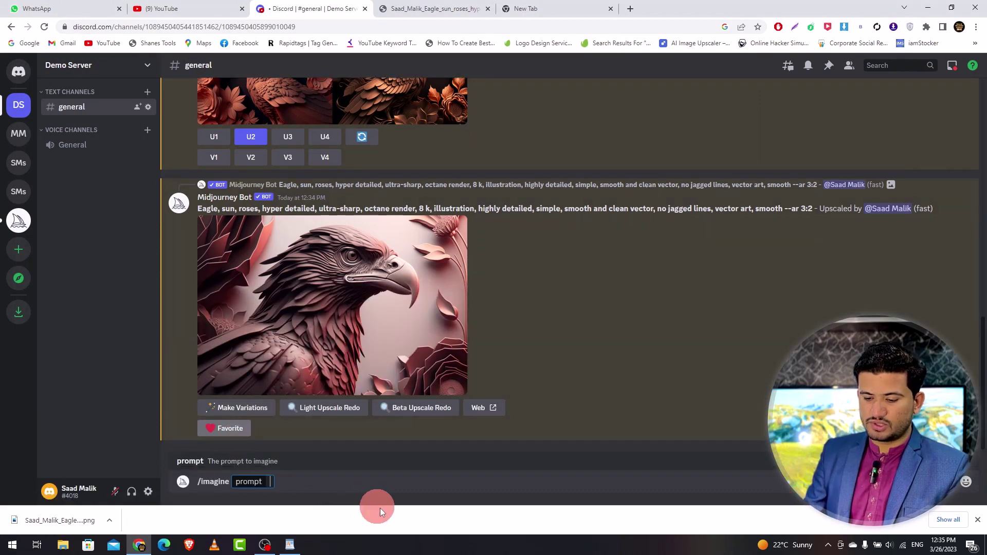
key("ctrl+v")
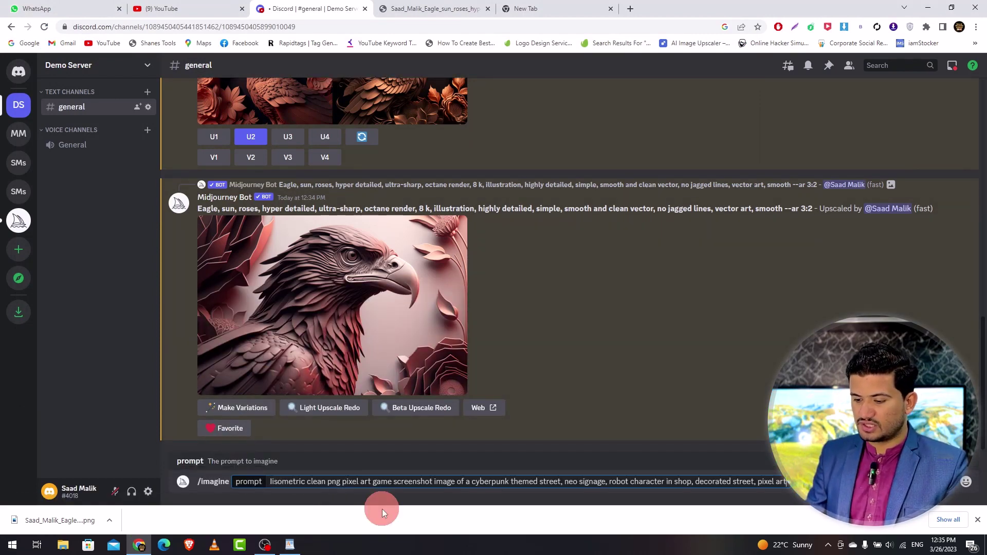
Step: Append the WordPad line "high detailed ,sharp, hd" through "Octane render, --style 4c --q 2 --ar 3:2" to the Discord prompt and submit it
left_click(290, 545)
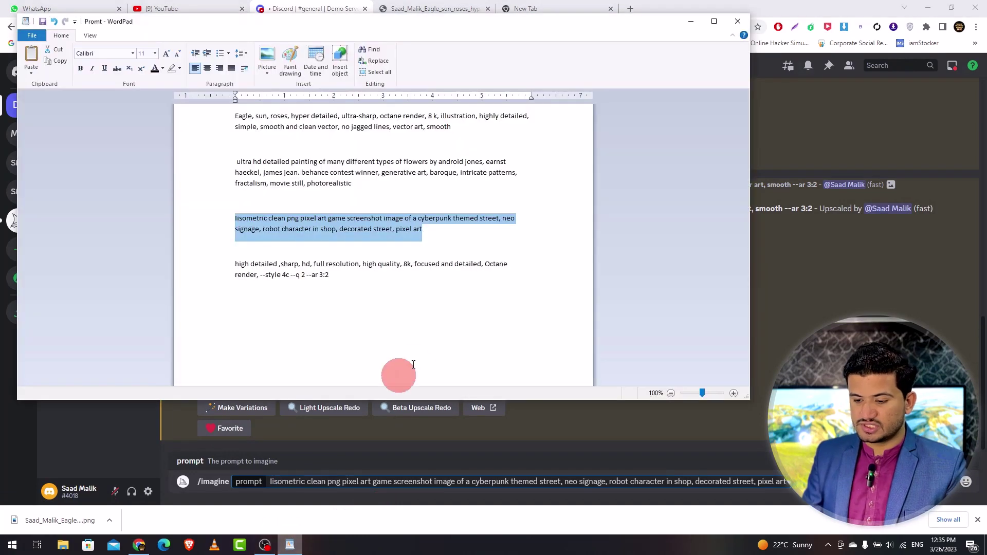
left_click_drag(329, 277, 238, 266)
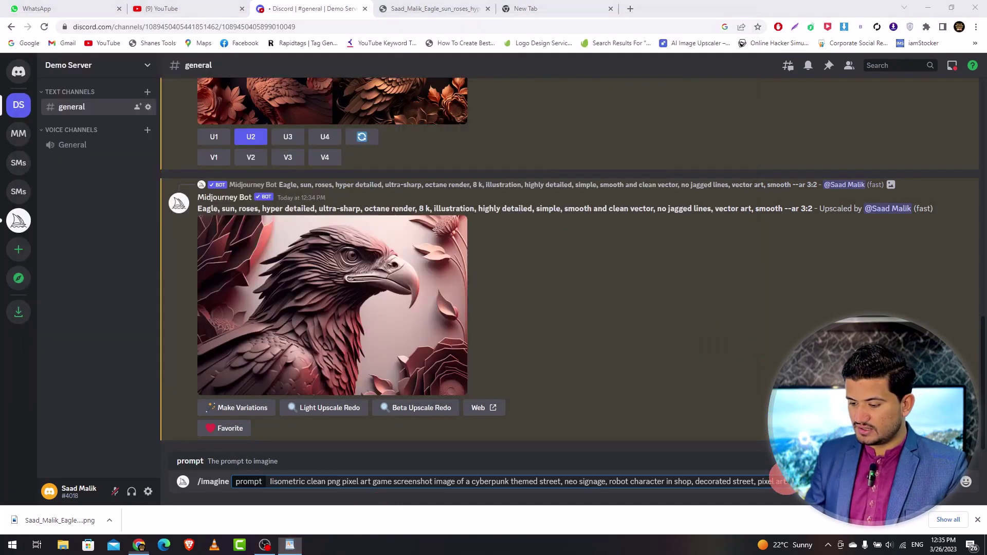
left_click(808, 503)
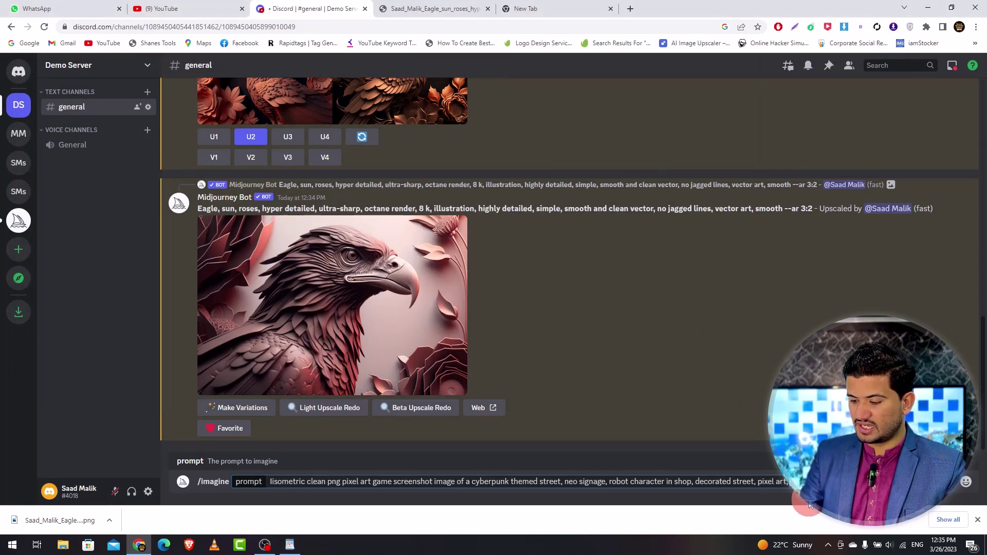
type("high detailed, high quality, 8k, focused and detailed, octane render, --style 4c --q 2 --ar 3:2")
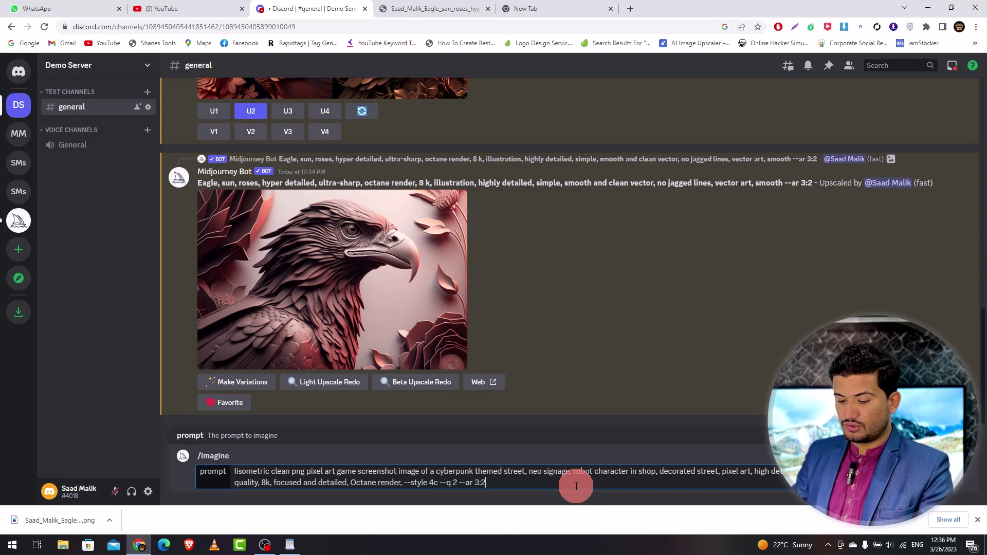
key("Return")
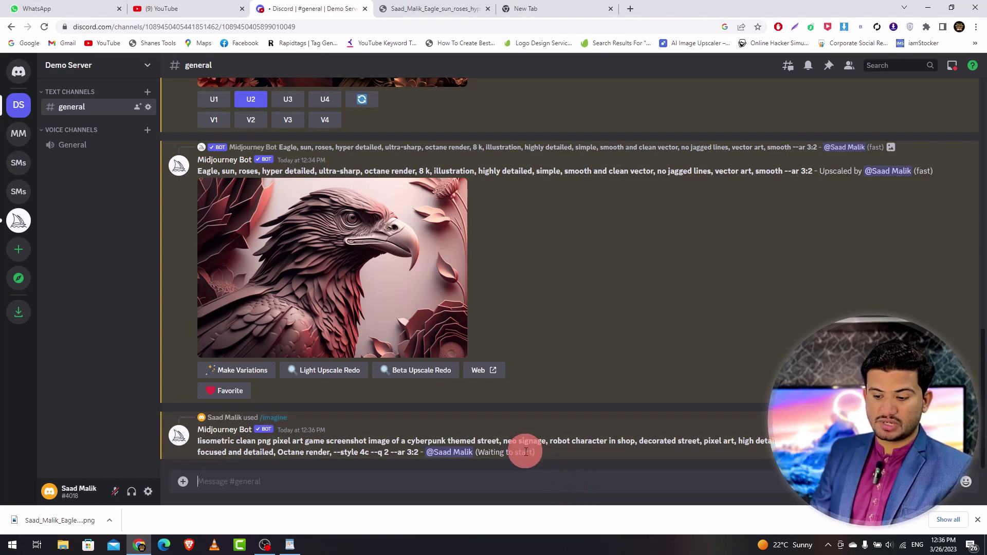
Step: Open the four-image eagle grid enlarged in the browser, compare it with the upscaled eagle, and return to the Discord channel
left_click_drag(982, 413, 985, 342)
left_click(332, 234)
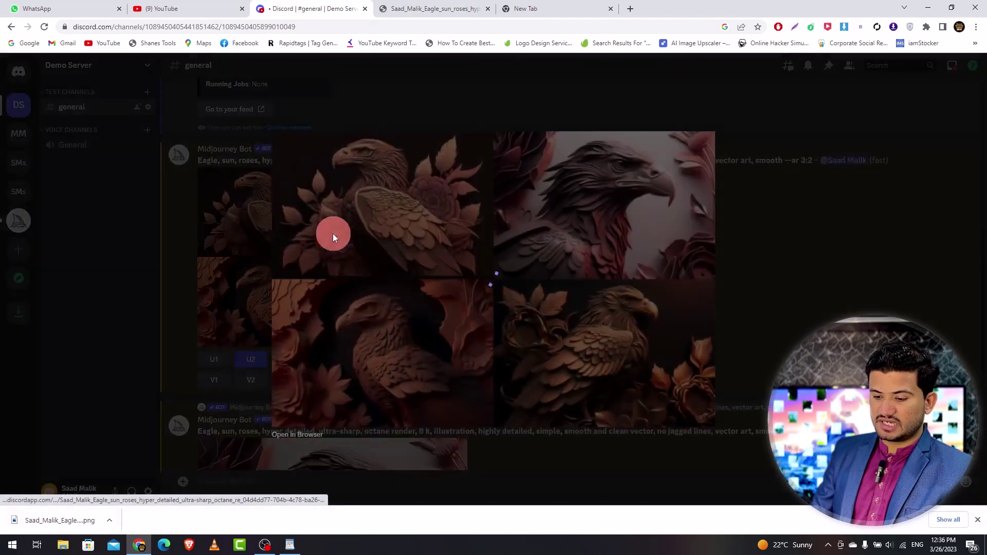
left_click(327, 432)
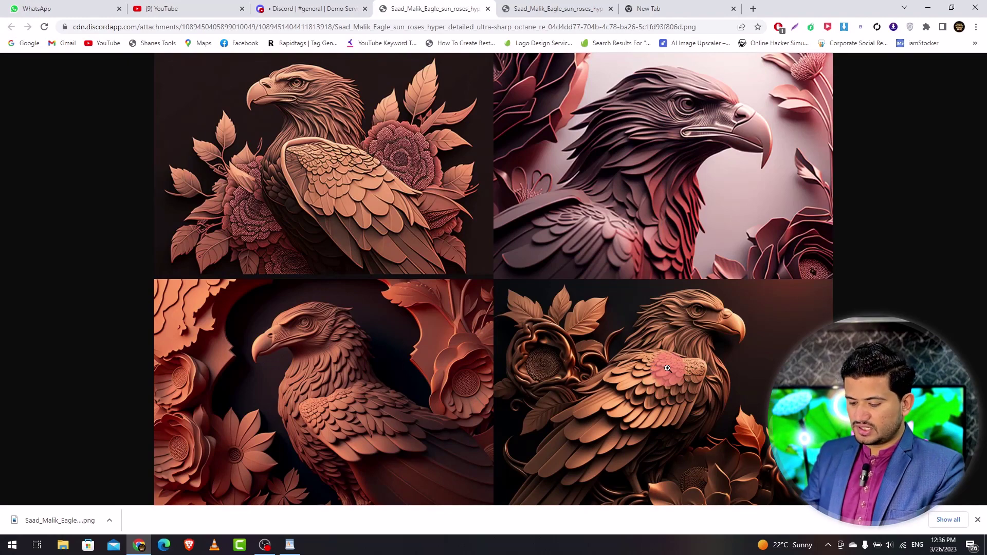
scroll(668, 369, "up", 2)
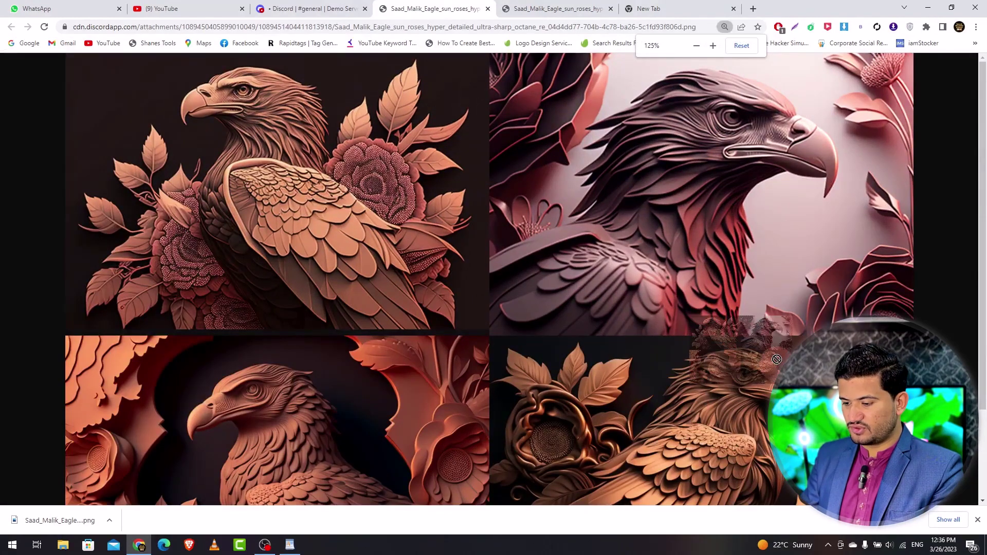
left_click_drag(982, 227, 980, 72)
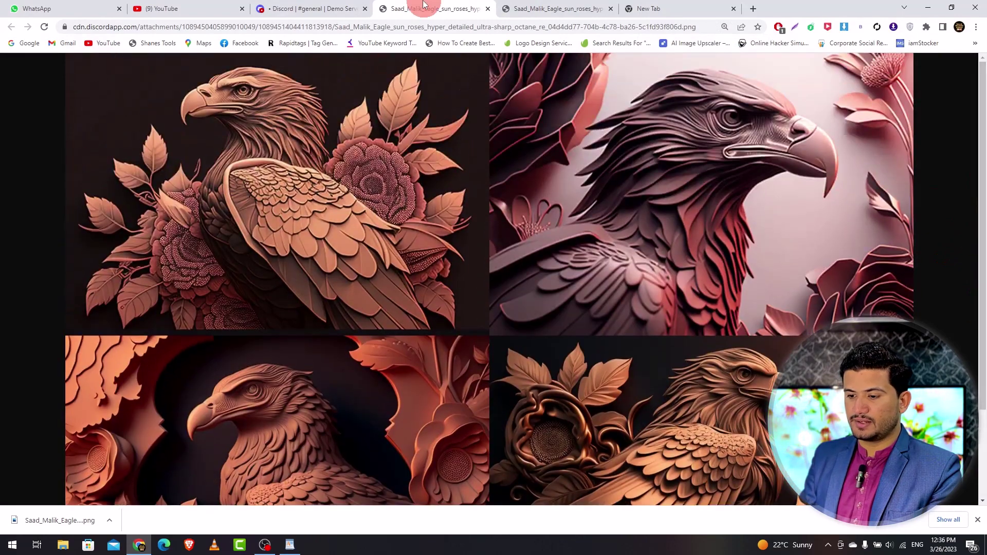
left_click(540, 7)
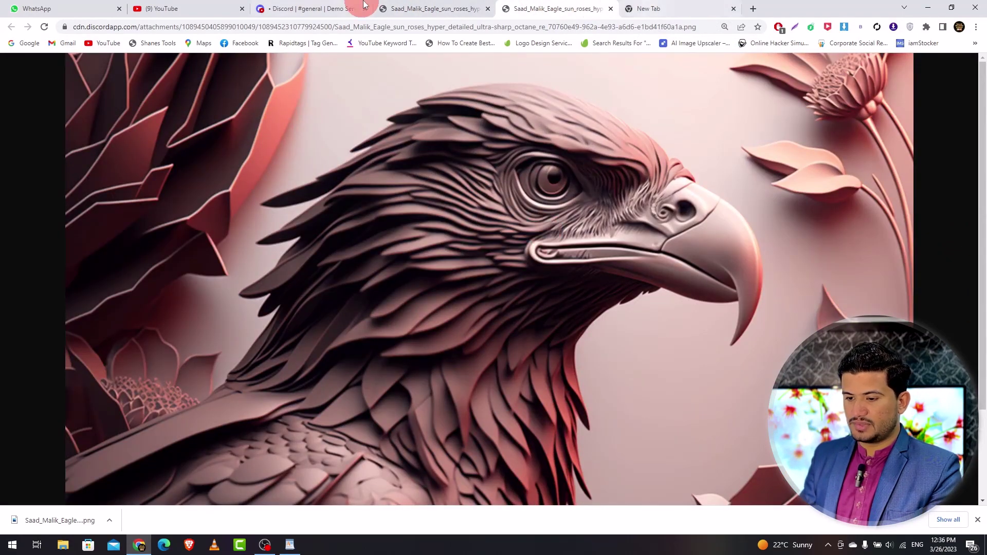
left_click(421, 6)
left_click(314, 7)
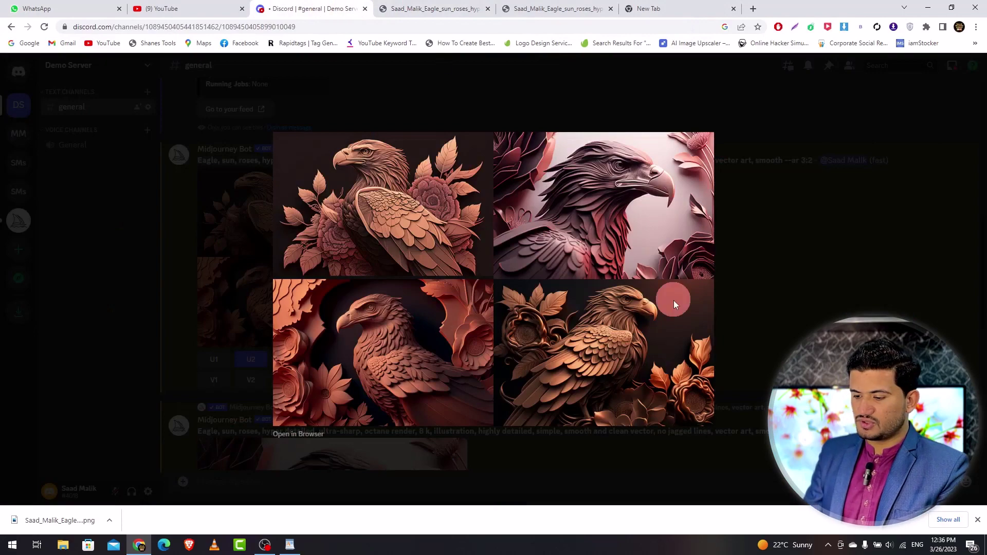
key("Escape")
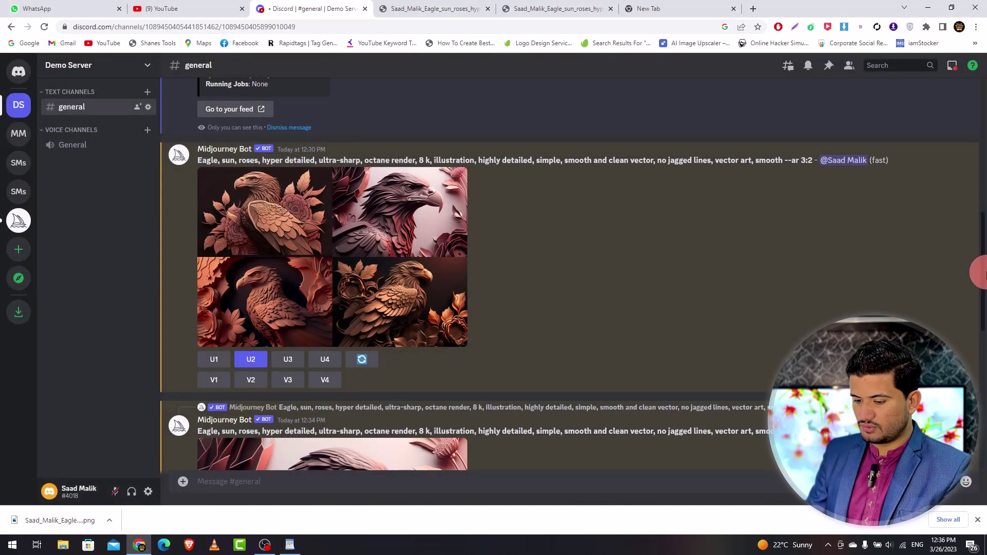
Step: Check the generation progress of the cyberpunk street images at the end of the channel
scroll(566, 273, "down", 6)
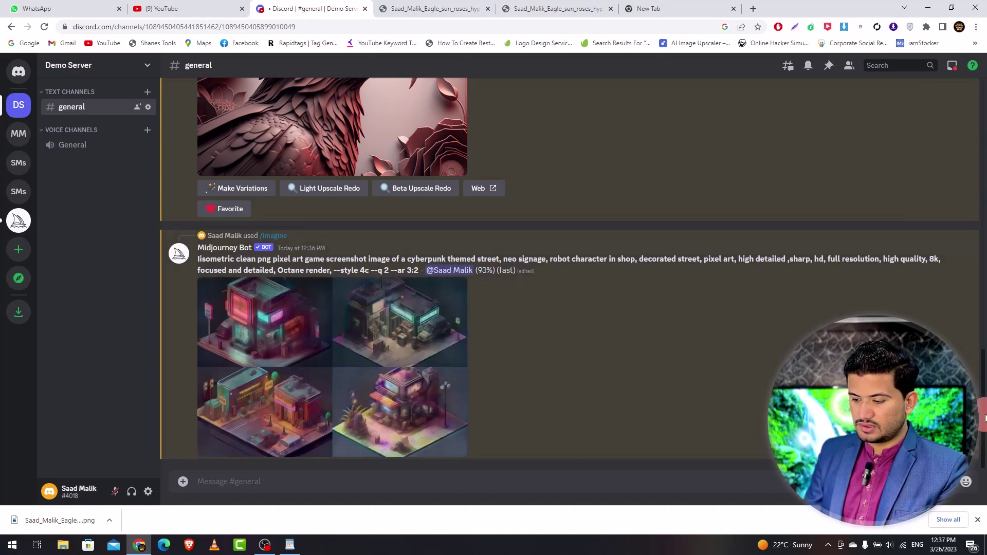
triple_click(488, 267)
left_click(526, 295)
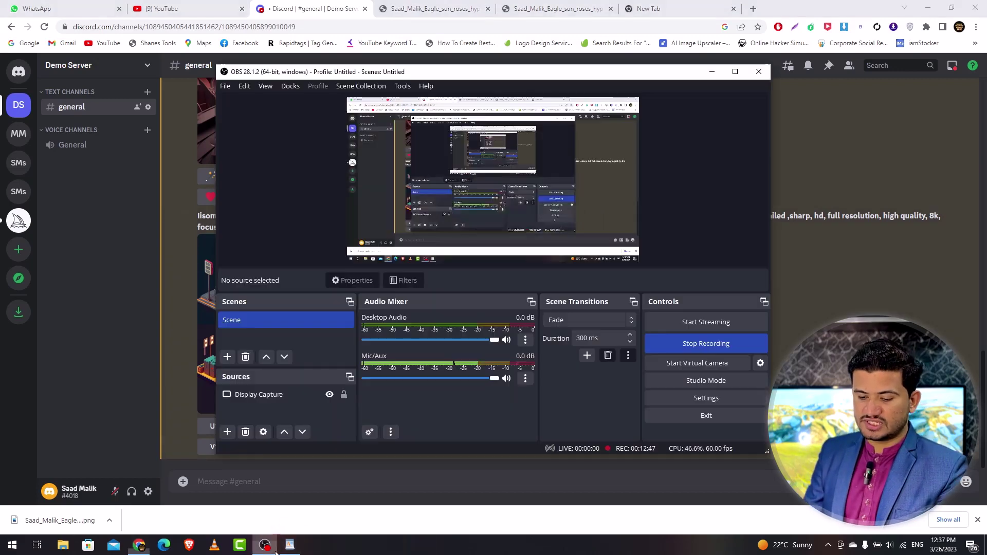
Step: Switch to the WordPad notes and review the three subject prompts and the reusable quality and parameter line below them
left_click(265, 545)
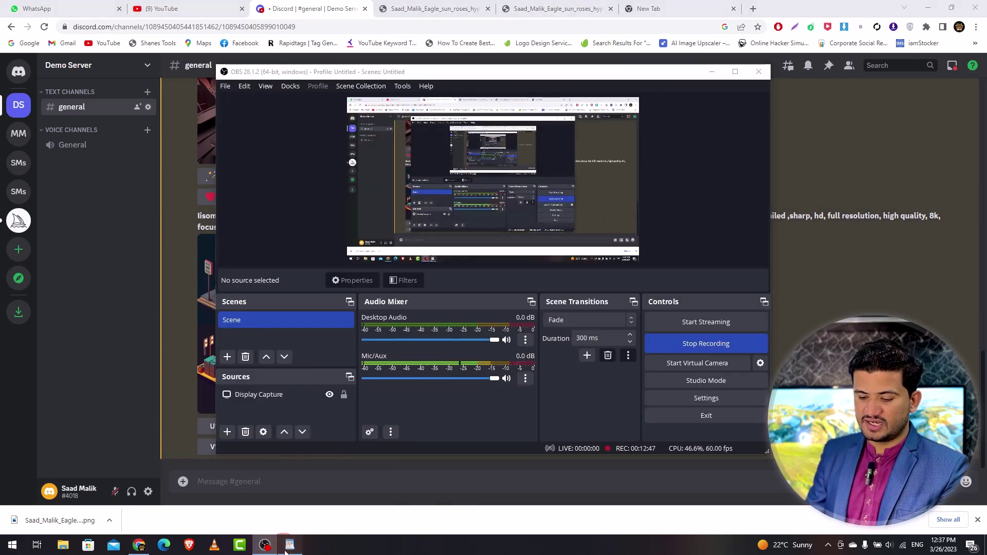
left_click(290, 545)
left_click(342, 280)
left_click_drag(342, 280, 252, 267)
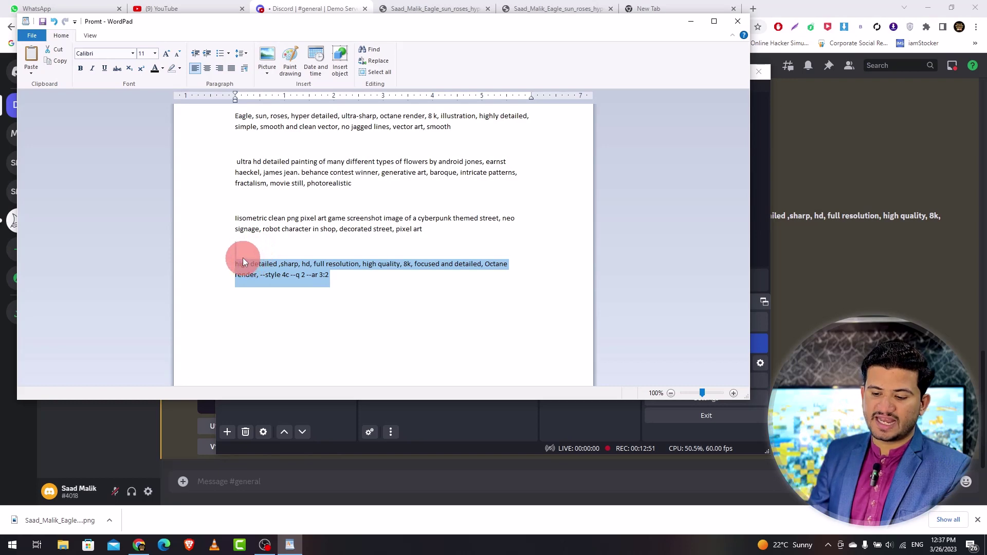
left_click(335, 280)
left_click_drag(406, 250, 235, 125)
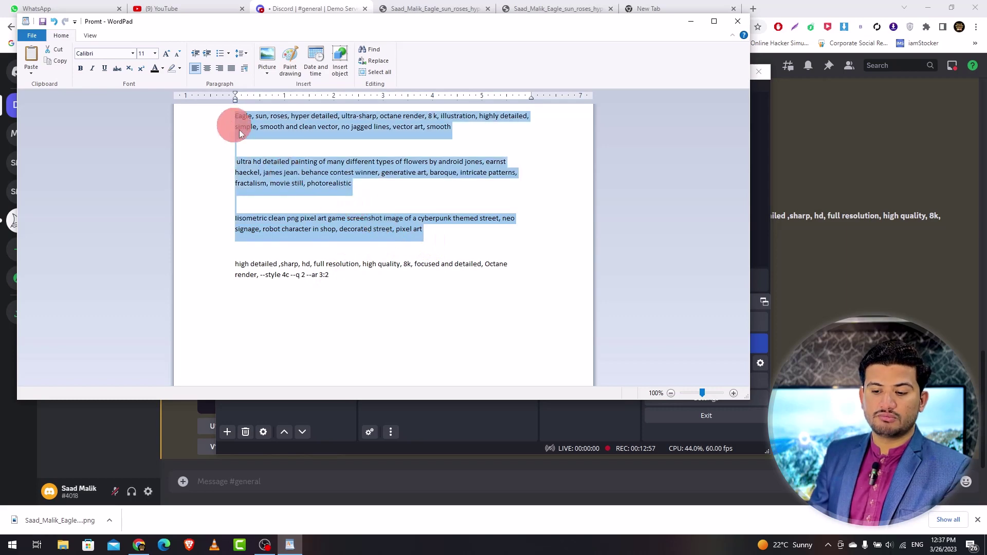
left_click(265, 159)
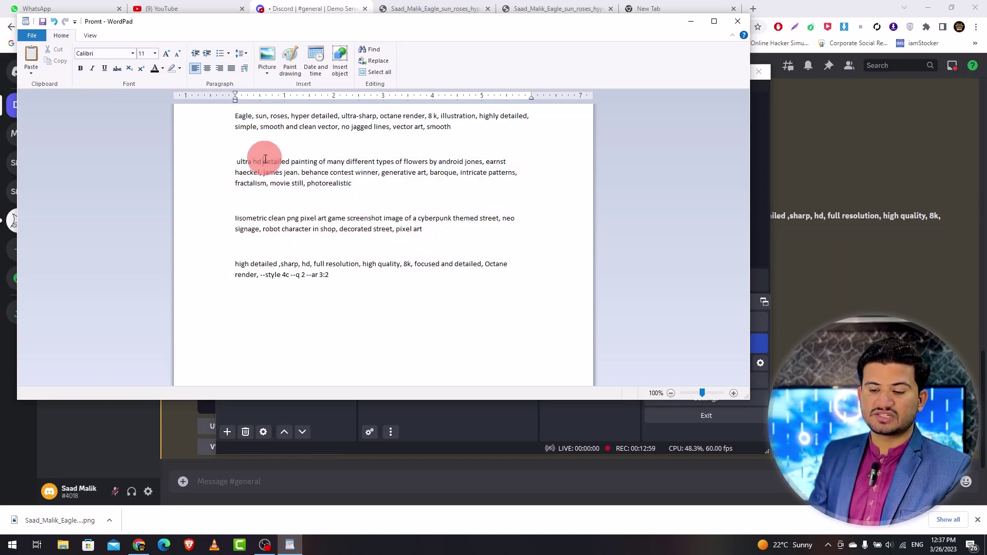
left_click(286, 225)
left_click(325, 282)
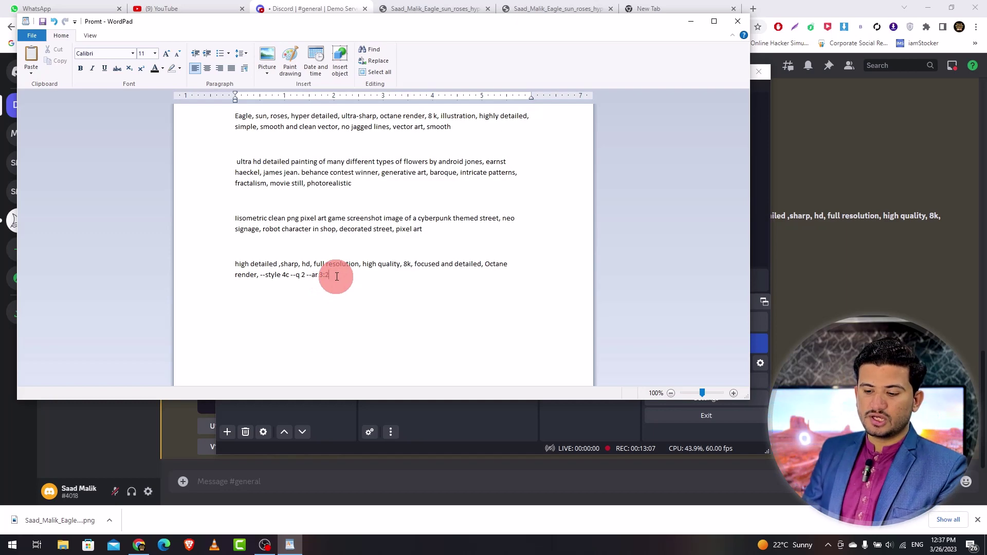
left_click_drag(337, 276, 240, 263)
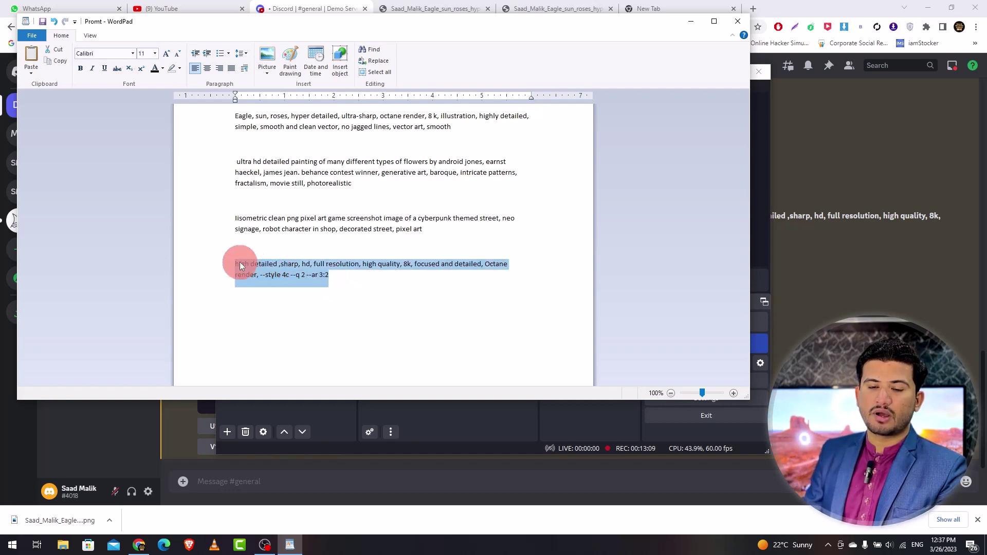
left_click(280, 265)
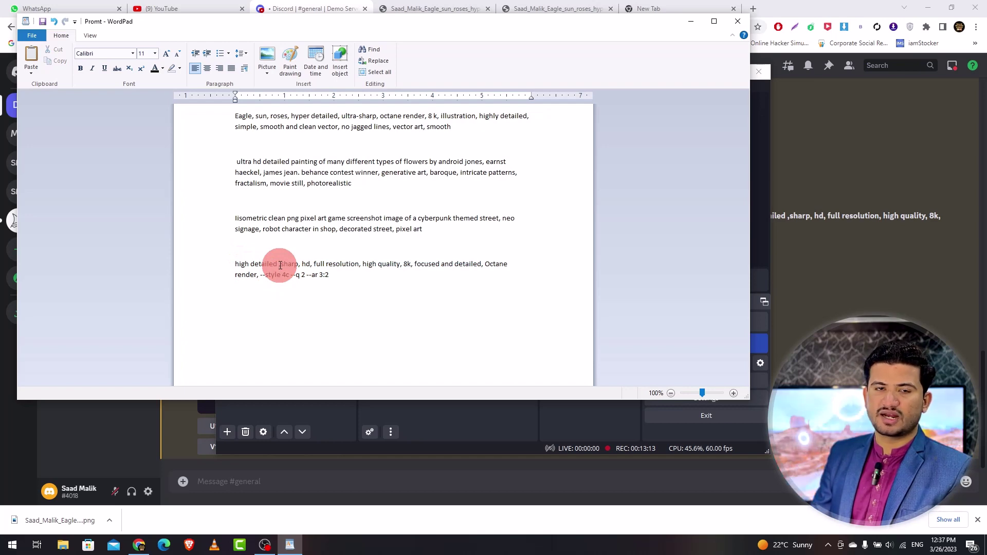
Step: Open the four-image cyberpunk street grid from Discord in the browser and zoom out until the whole grid fits
left_click(802, 391)
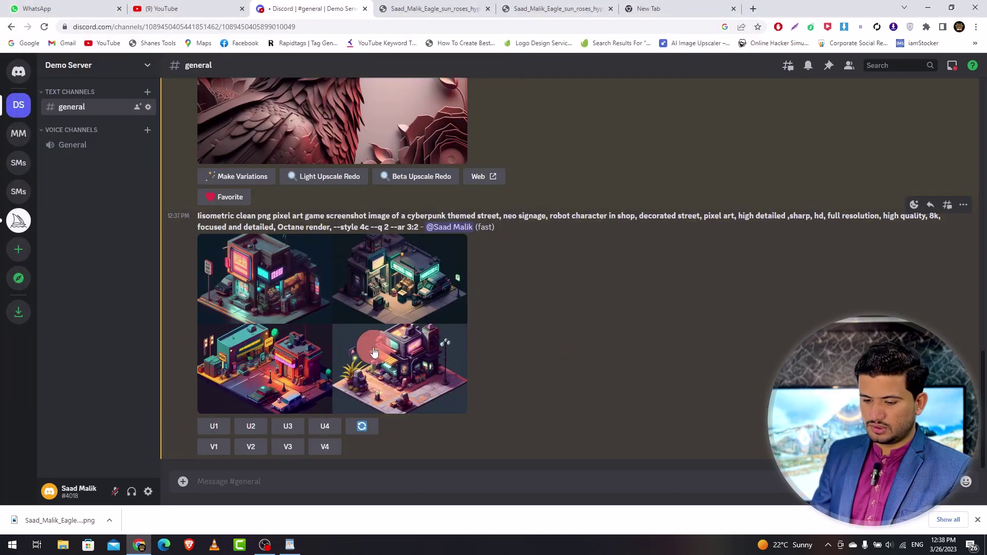
left_click(262, 286)
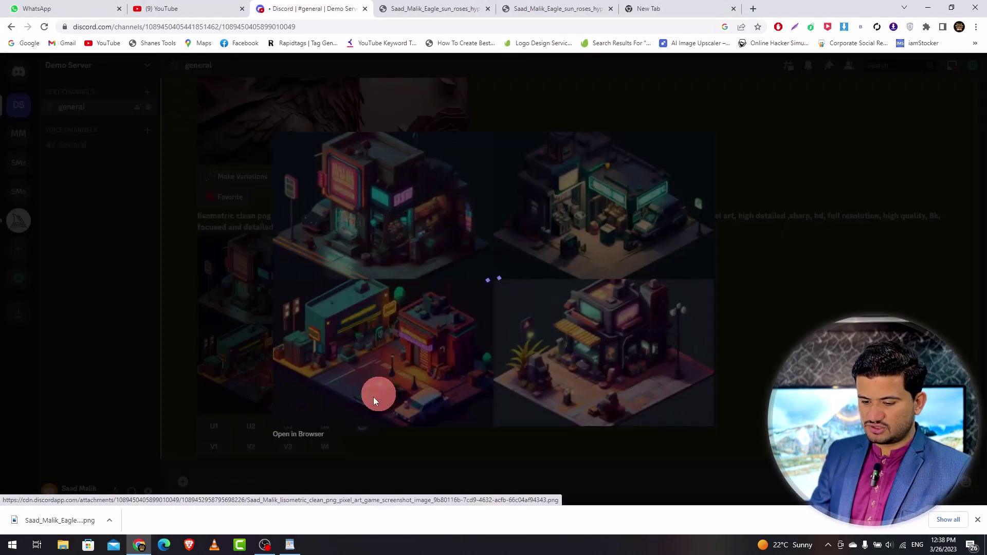
left_click(301, 433)
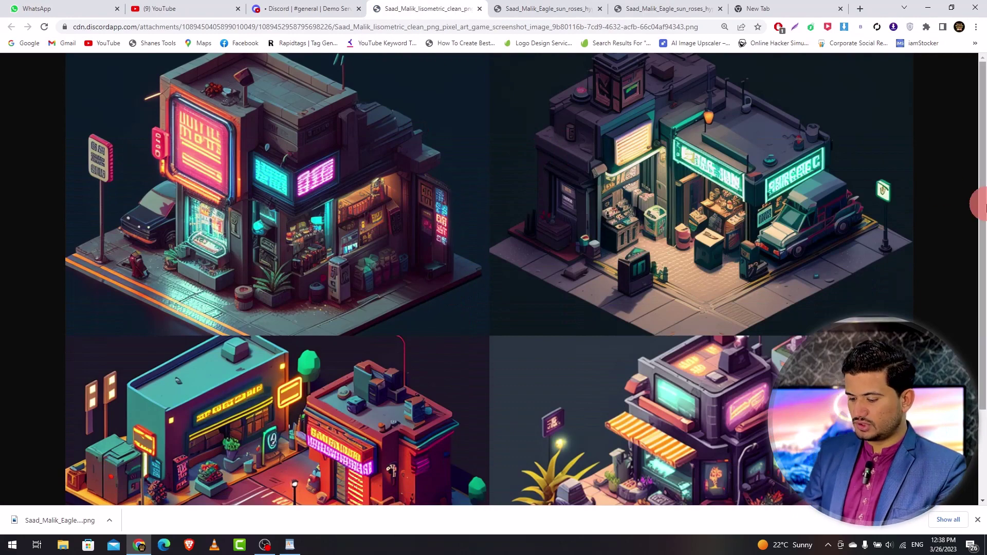
key("ctrl+minus")
key("ctrl+minus")
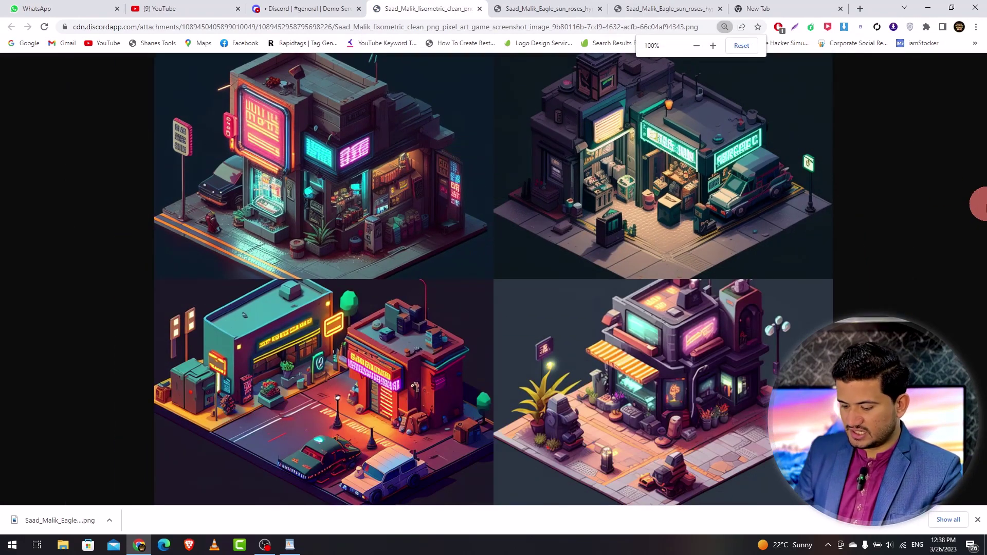
key("ctrl+minus")
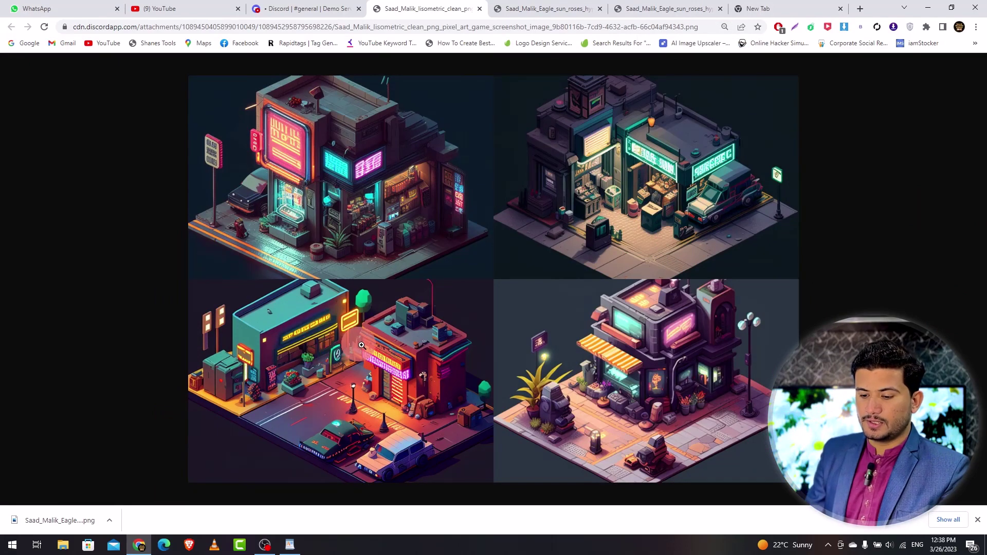
Step: Return to the Discord channel, close the image preview, and look back over the eagle and cyberpunk street results
left_click(319, 5)
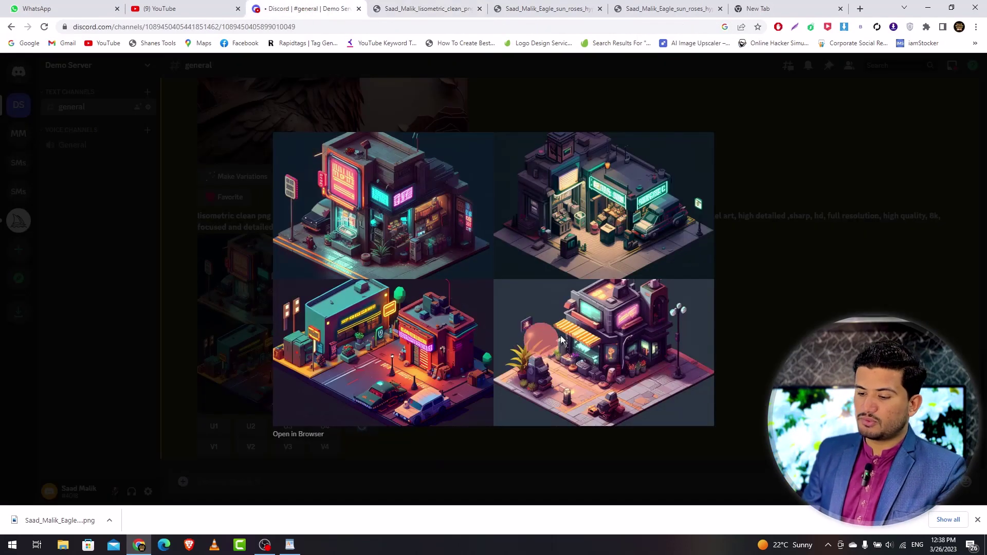
left_click(823, 324)
scroll(979, 334, "up", 5)
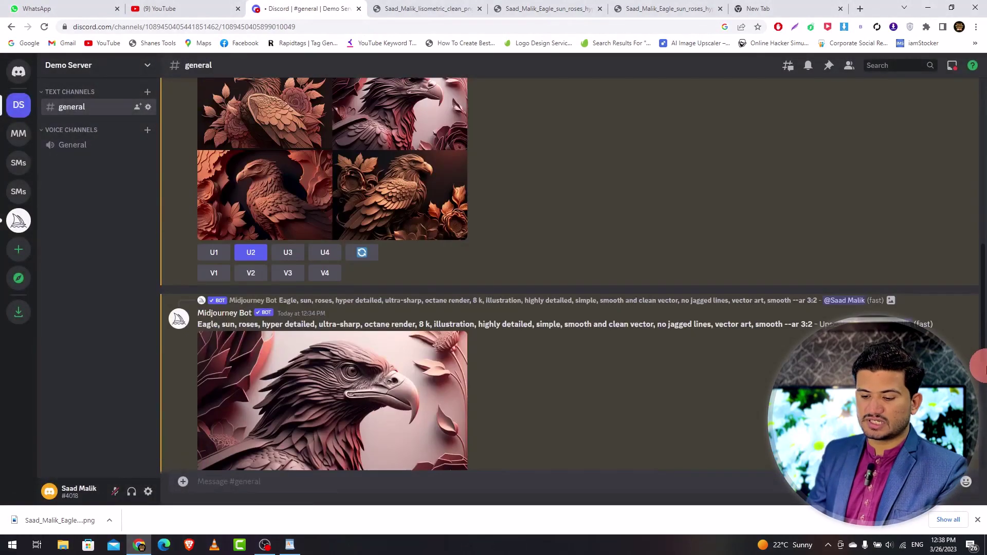
scroll(980, 334, "down", 5)
left_click(503, 316)
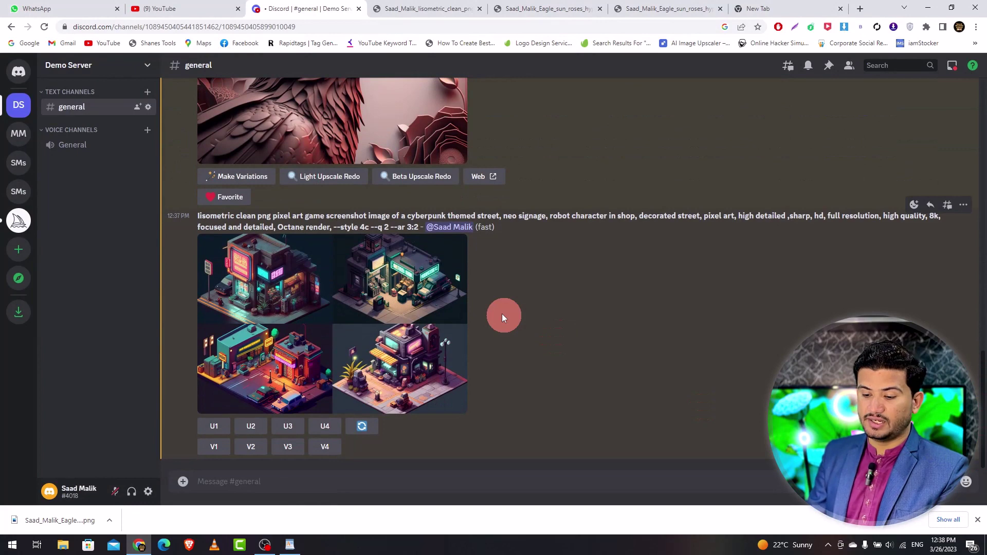
Step: Run the /info command in the general channel and check the Fast Time Remaining entry in the account information
left_click(238, 477)
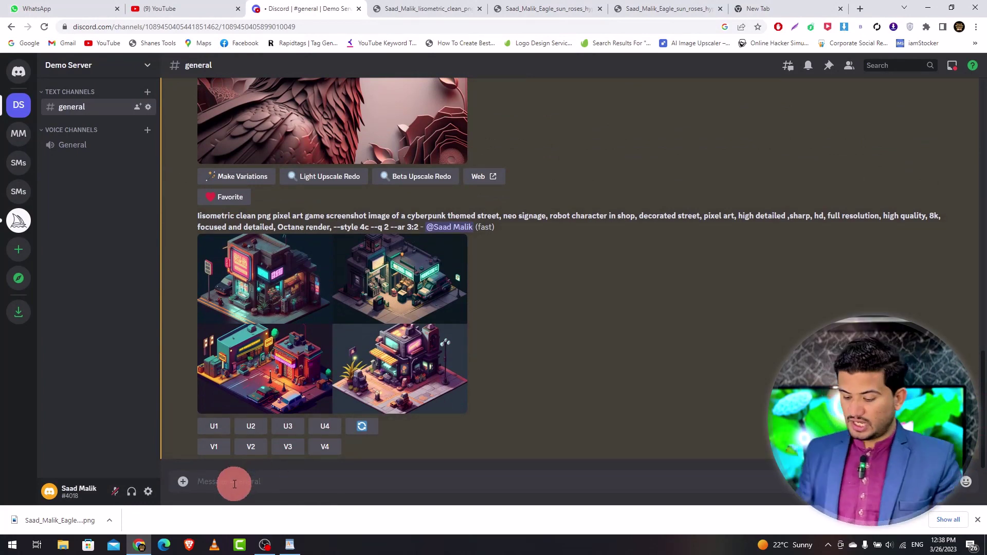
type("/info")
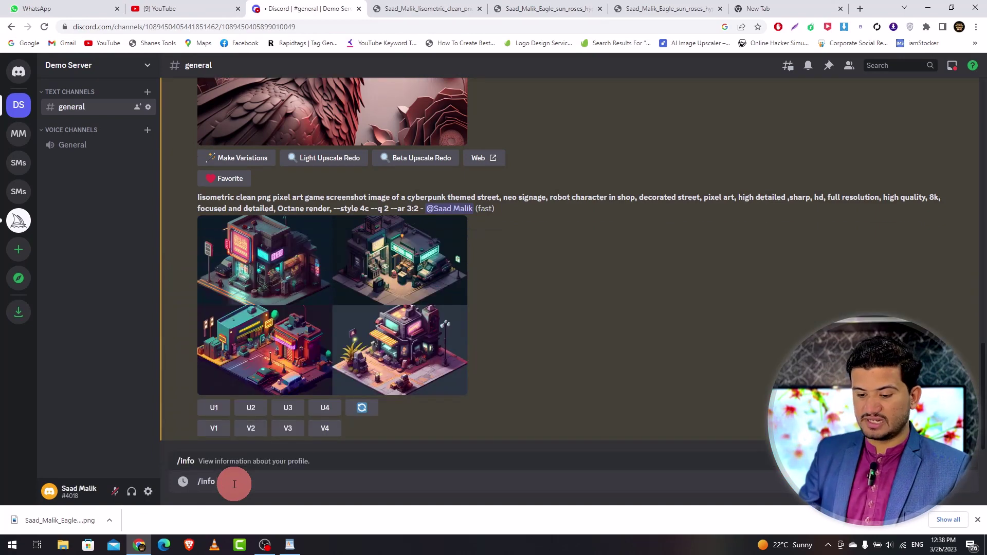
key("Return")
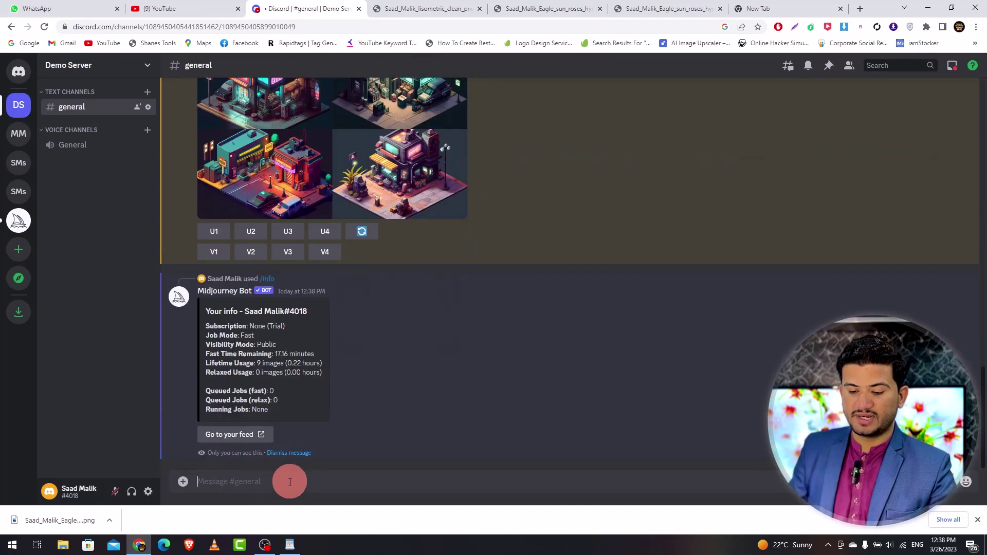
double_click(284, 354)
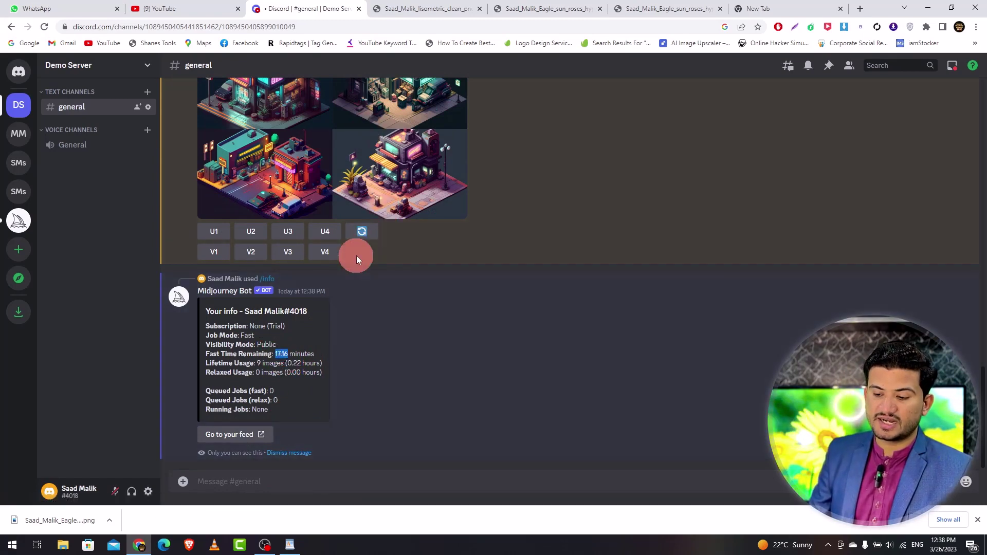
double_click(285, 354)
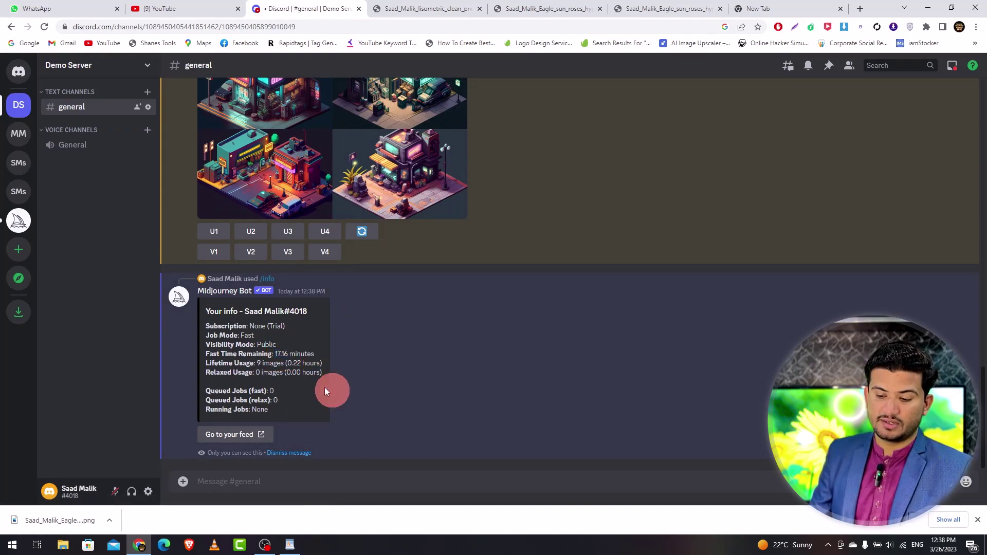
left_click(282, 355)
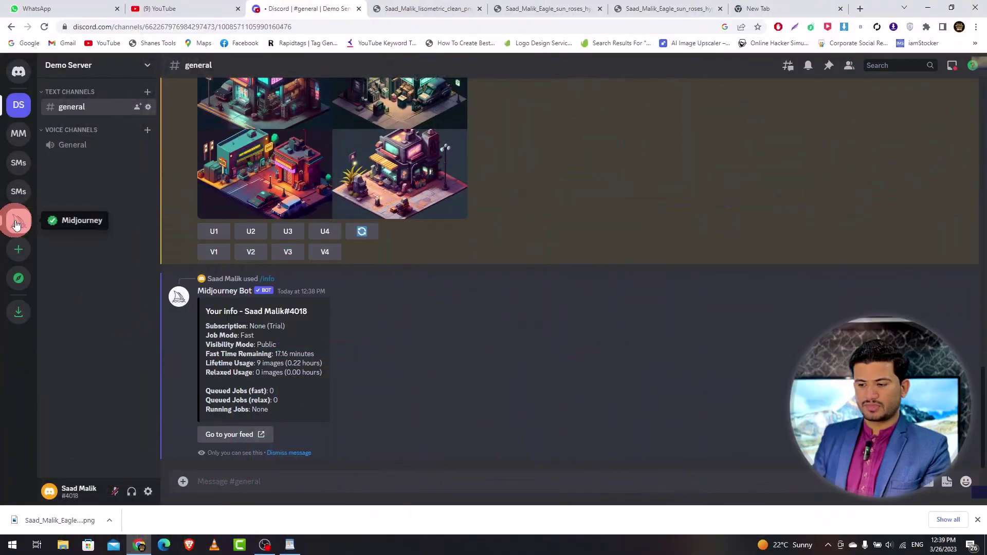
Step: Browse the newbies-128 channel of the Midjourney server, examining other members' images and prompts, including the hacking-room prompt's wording
left_click(16, 225)
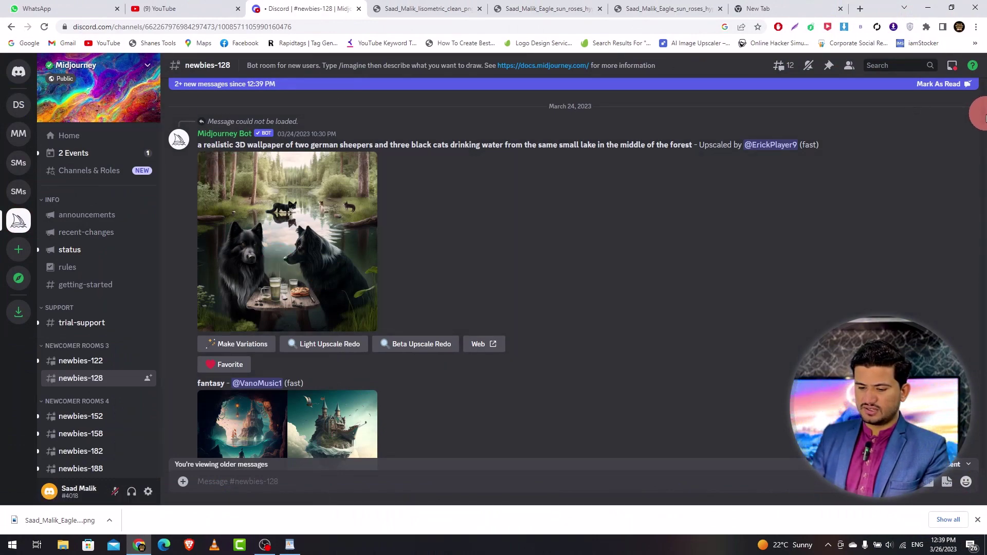
scroll(986, 114, "down", 6)
scroll(986, 116, "up", 3)
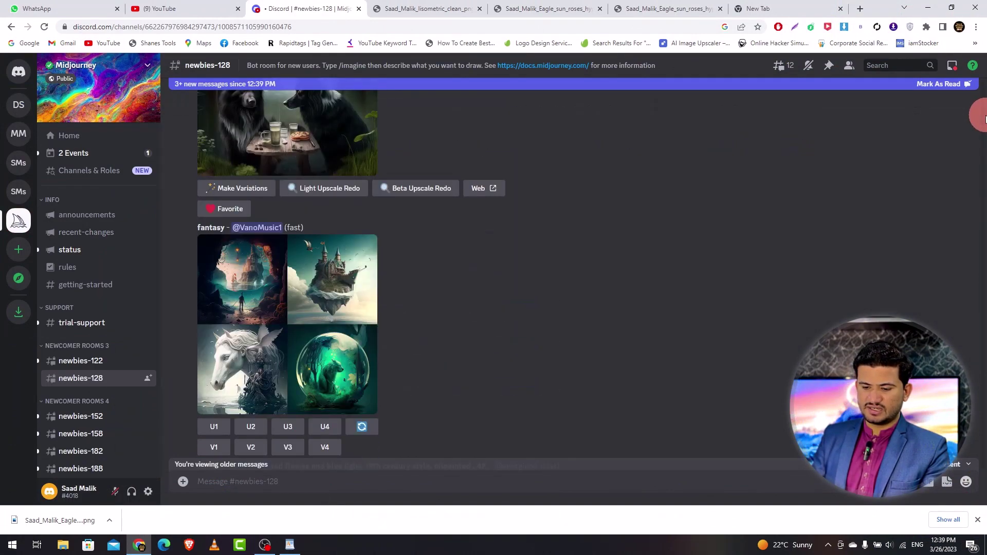
scroll(986, 119, "down", 10)
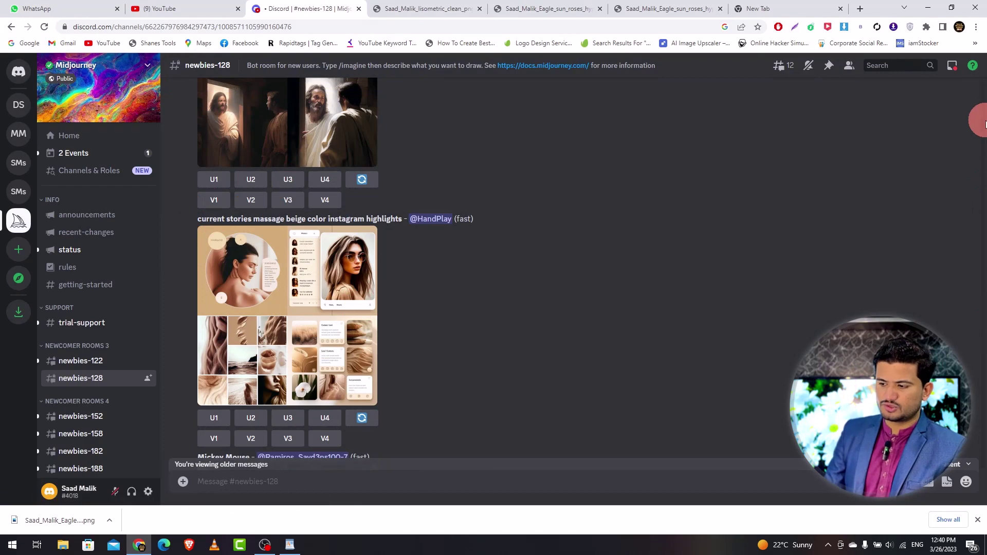
left_click_drag(984, 128, 984, 139)
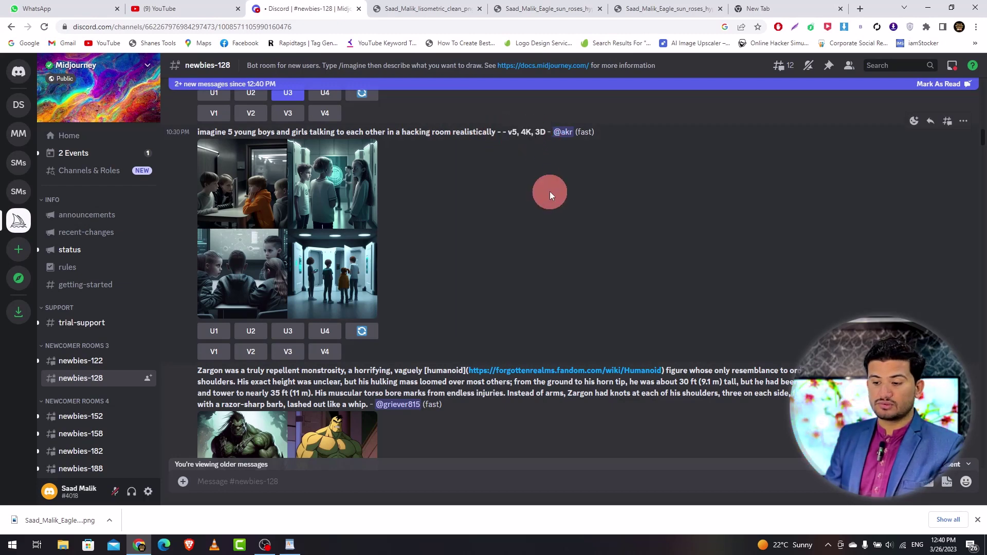
left_click_drag(548, 134, 355, 131)
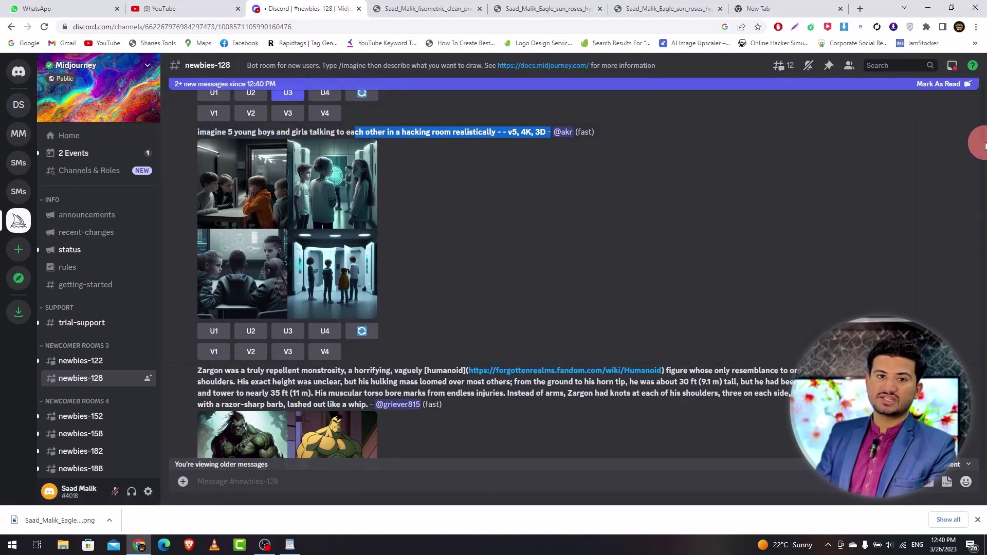
scroll(985, 149, "down", 10)
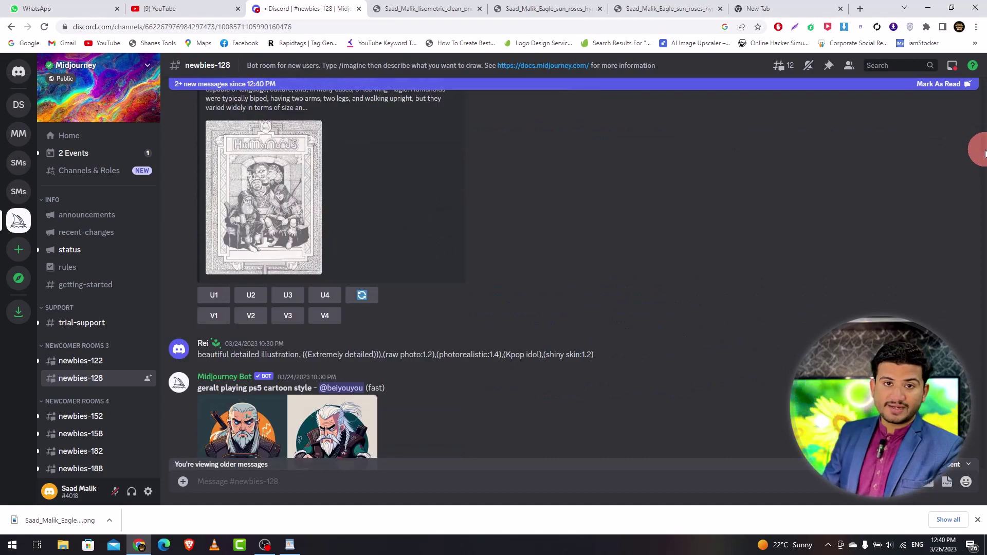
scroll(985, 153, "down", 10)
scroll(983, 163, "down", 5)
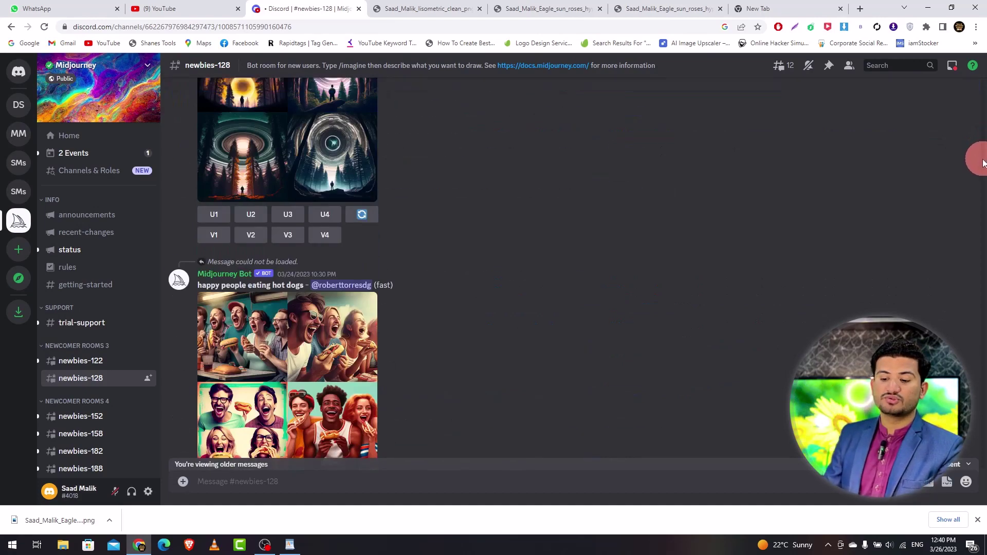
scroll(983, 164, "down", 5)
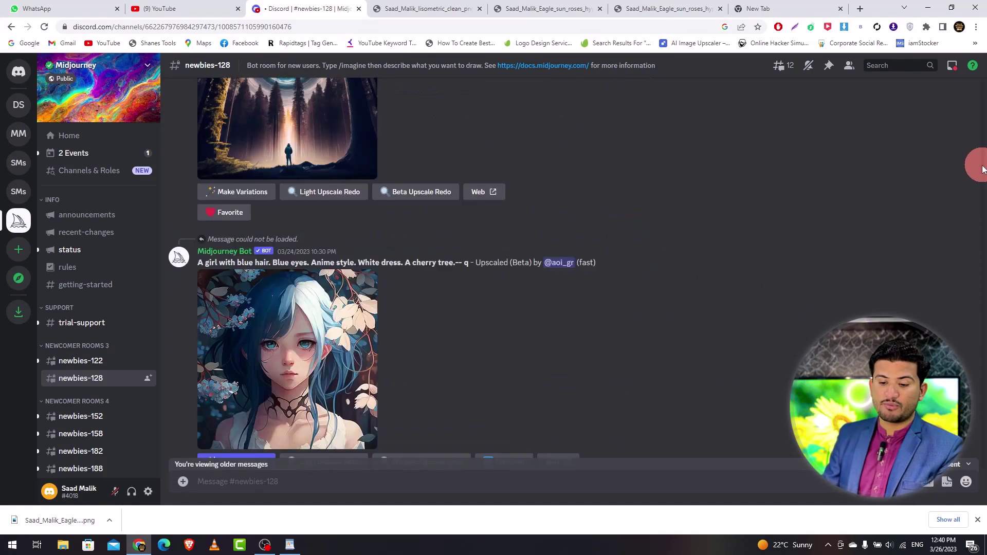
Step: Return to Demo Server and show the Mentions list of the Discord Inbox
left_click(12, 116)
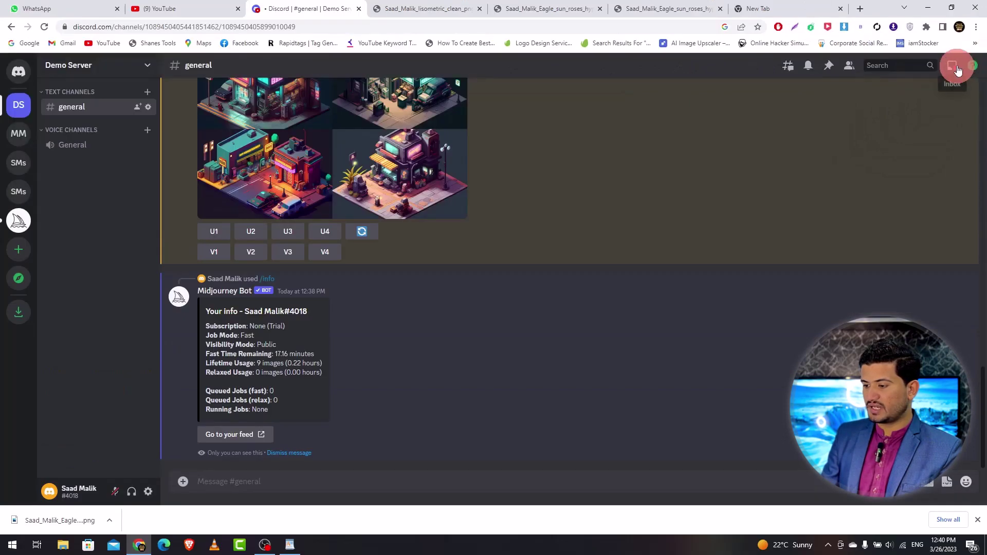
left_click(956, 67)
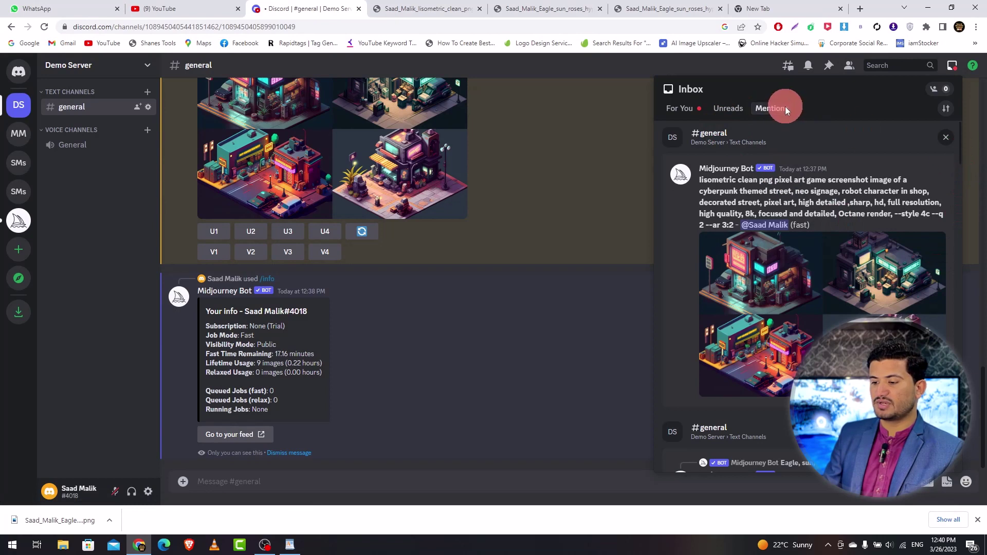
left_click(728, 108)
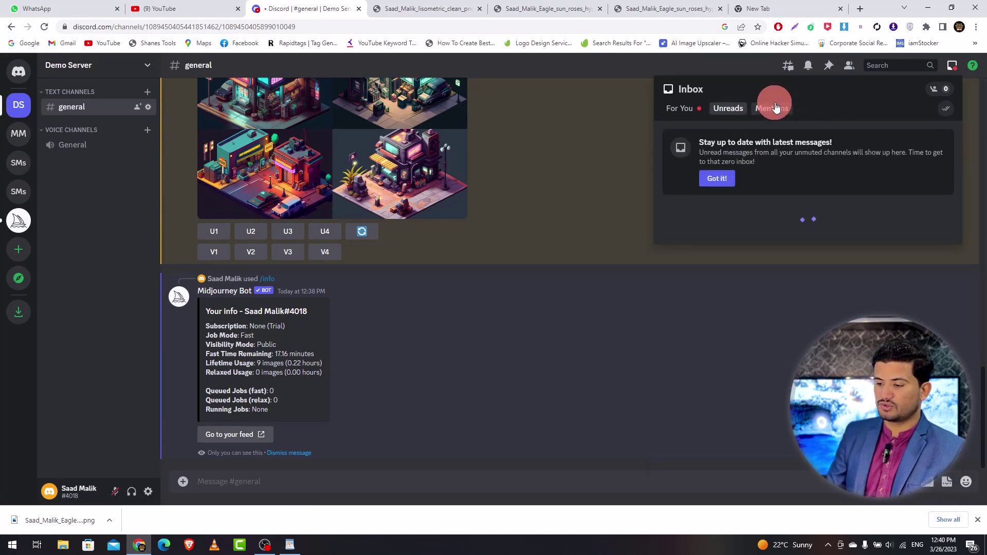
left_click(773, 108)
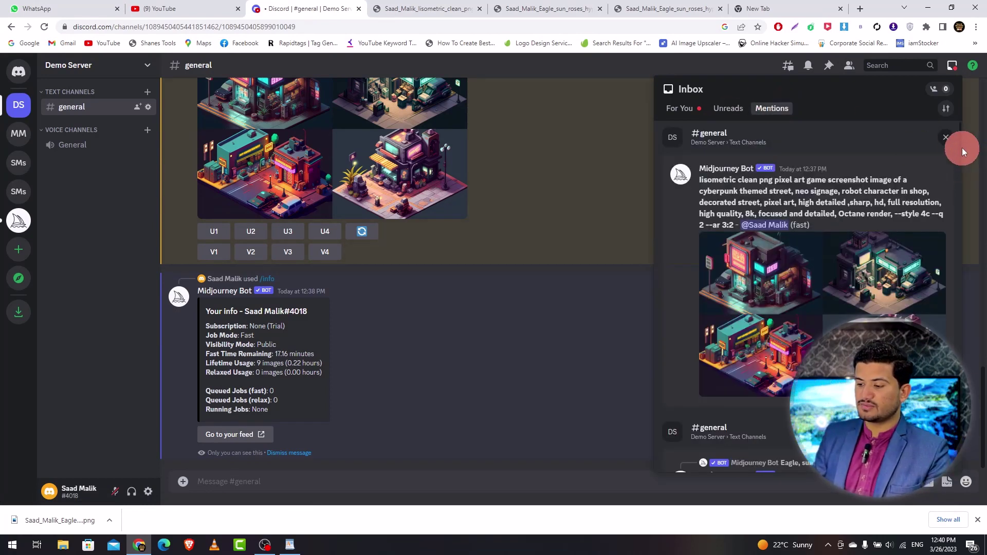
Step: Review the Midjourney images in the Inbox mentions and dismiss the cyberpunk street mention
left_click_drag(962, 147, 958, 360)
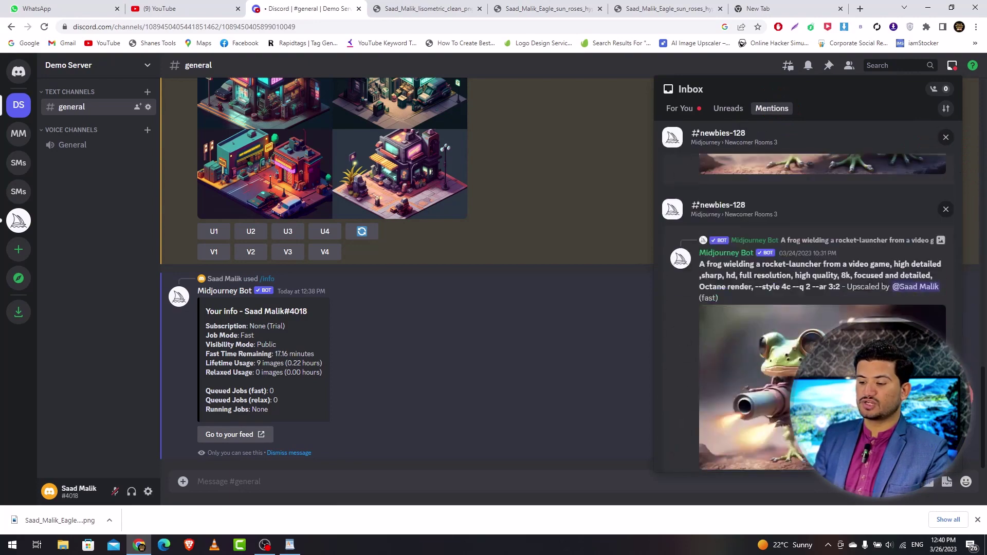
scroll(930, 267, "up", 10)
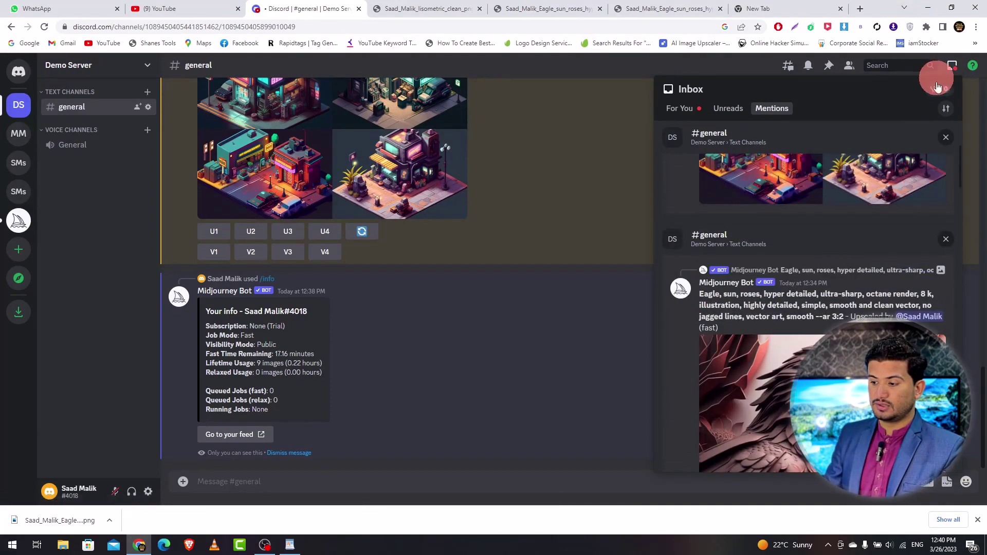
left_click(948, 139)
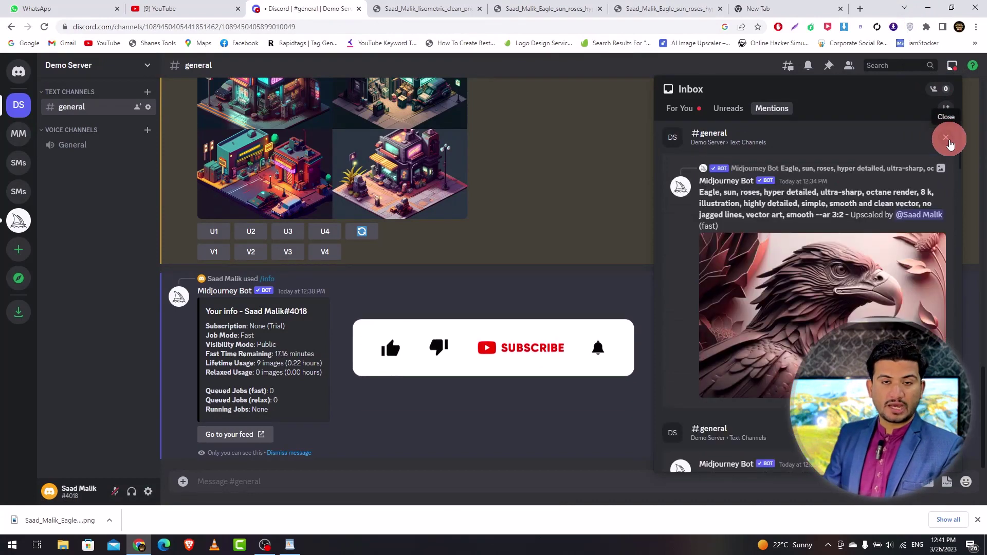